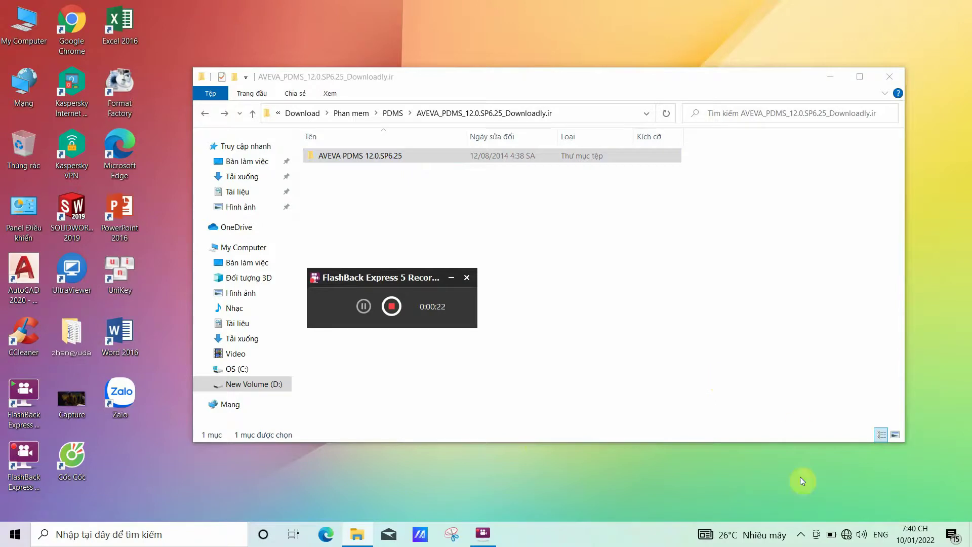
# Check the Wi-Fi network list, then dismiss it and the firewall warning notifications.
pyautogui.click(846, 534)
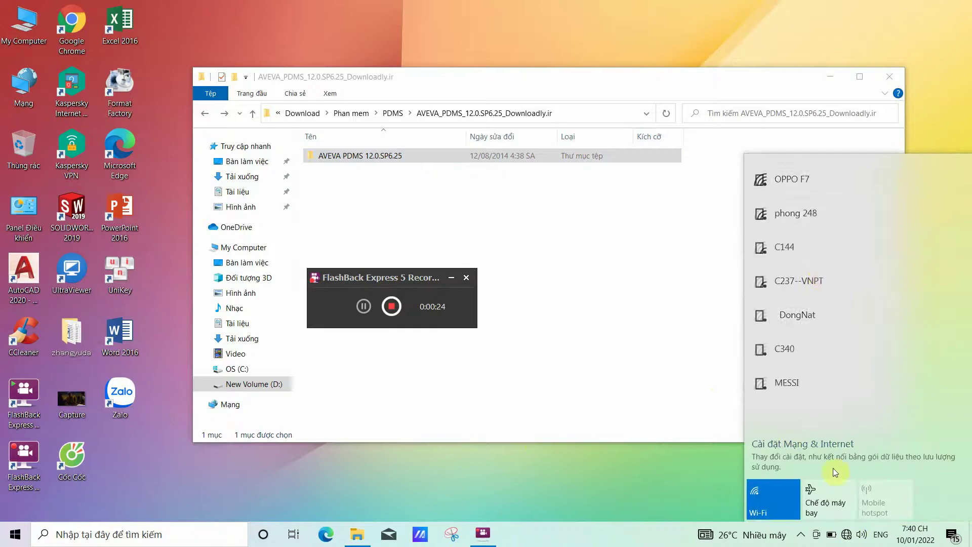
pyautogui.rightClick(817, 179)
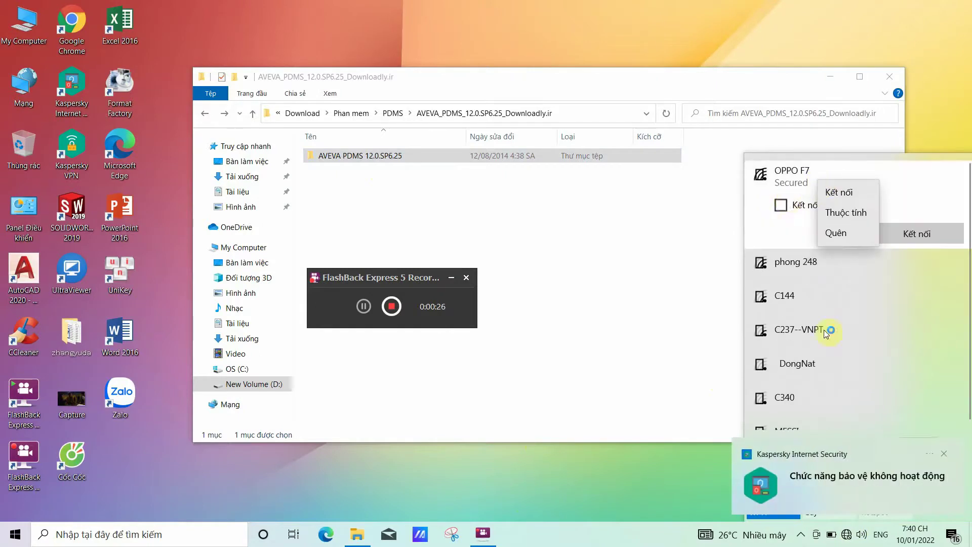
pyautogui.click(944, 453)
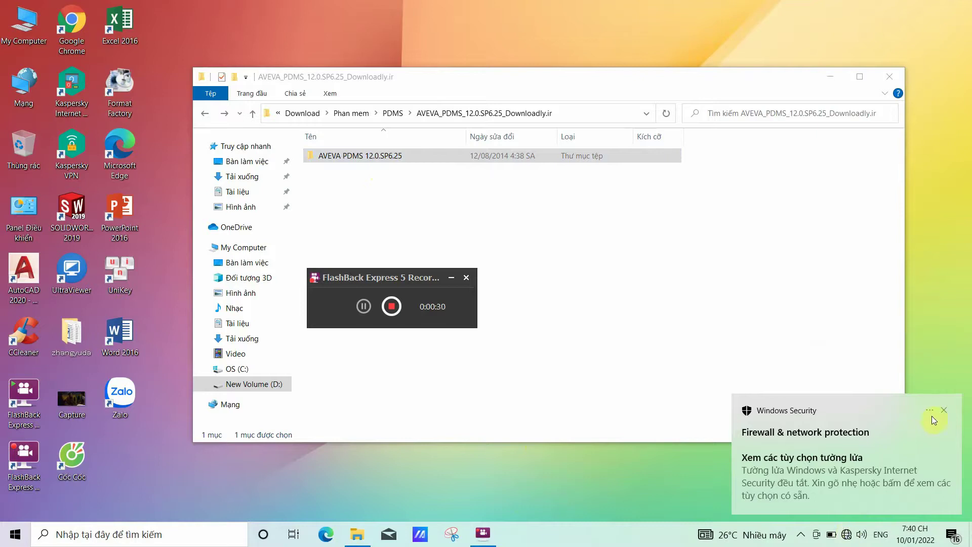
pyautogui.click(934, 413)
# Confirm from the hidden tray icons that Kaspersky Internet Security protection is off.
pyautogui.click(801, 534)
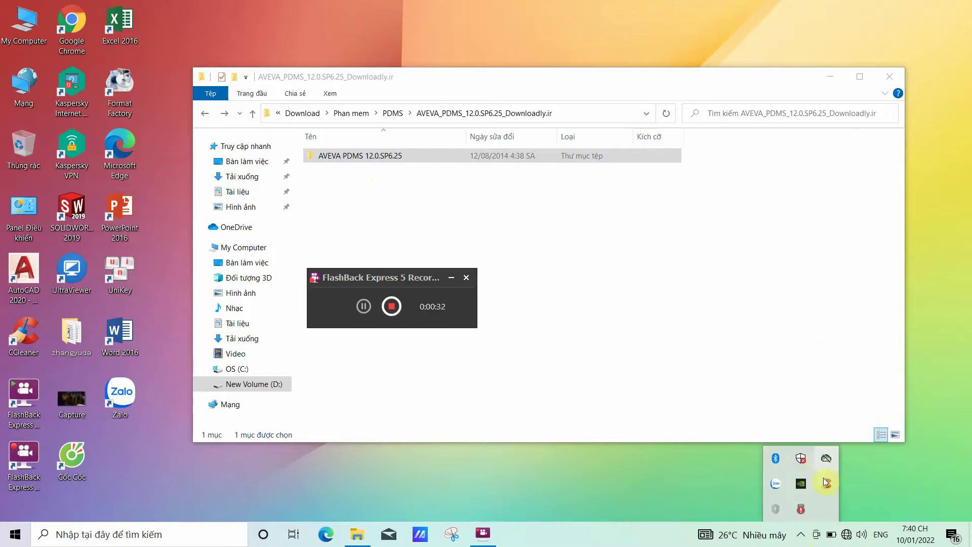
pyautogui.rightClick(777, 504)
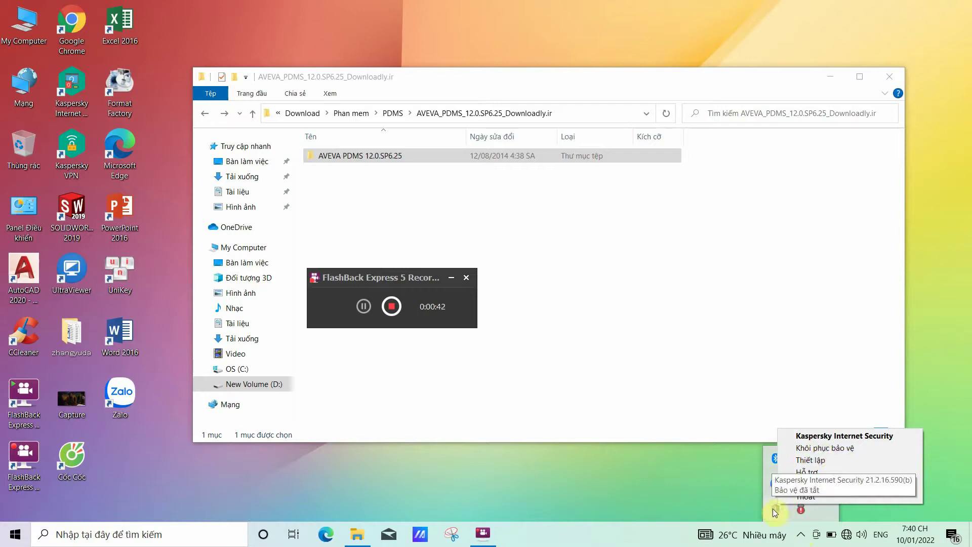
pyautogui.click(825, 448)
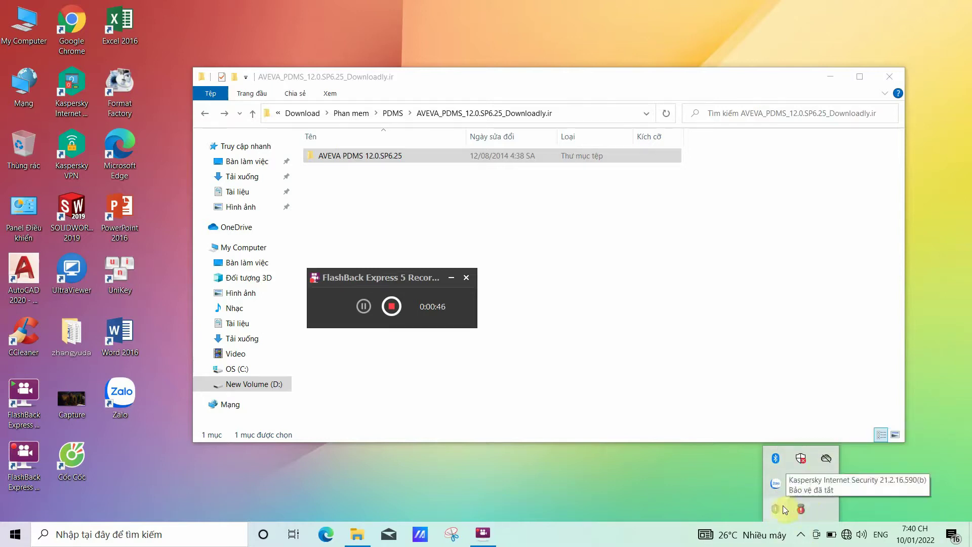
# Turn off Microsoft Defender real-time protection in Virus & threat protection settings.
pyautogui.click(804, 460)
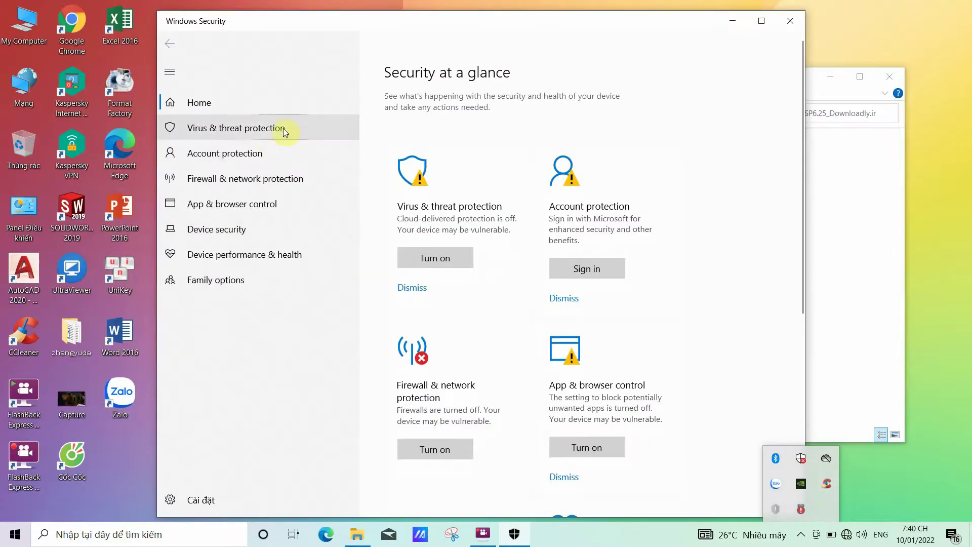
pyautogui.click(254, 128)
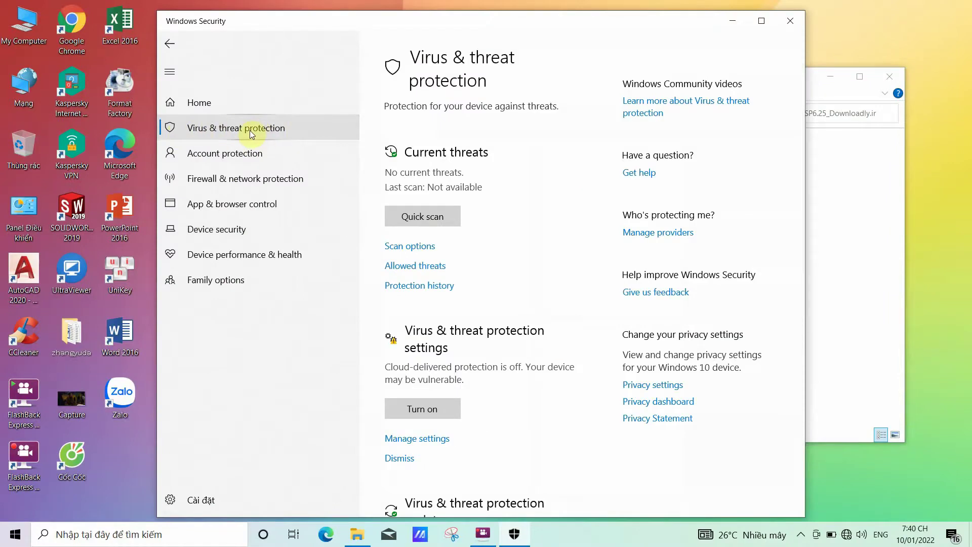
pyautogui.scroll(-2, 427, 235)
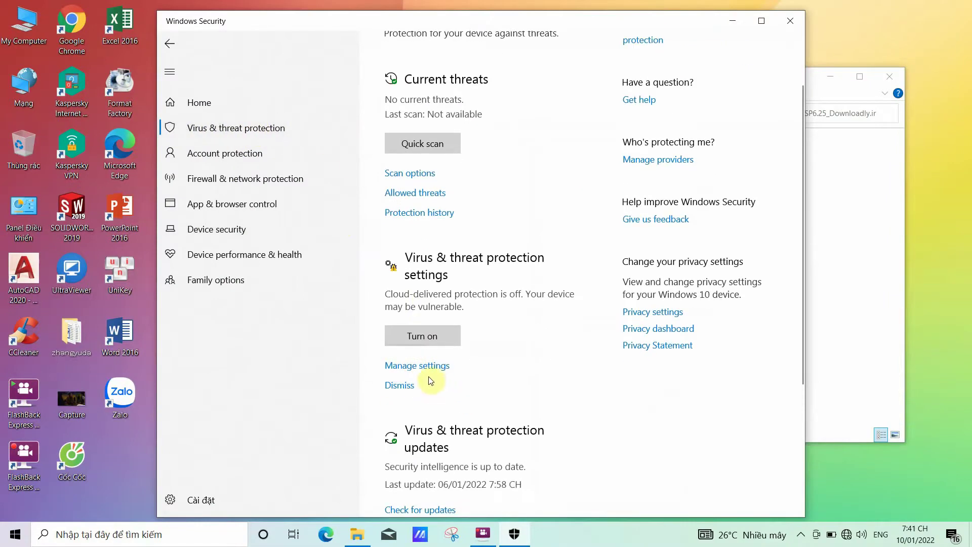
pyautogui.click(407, 366)
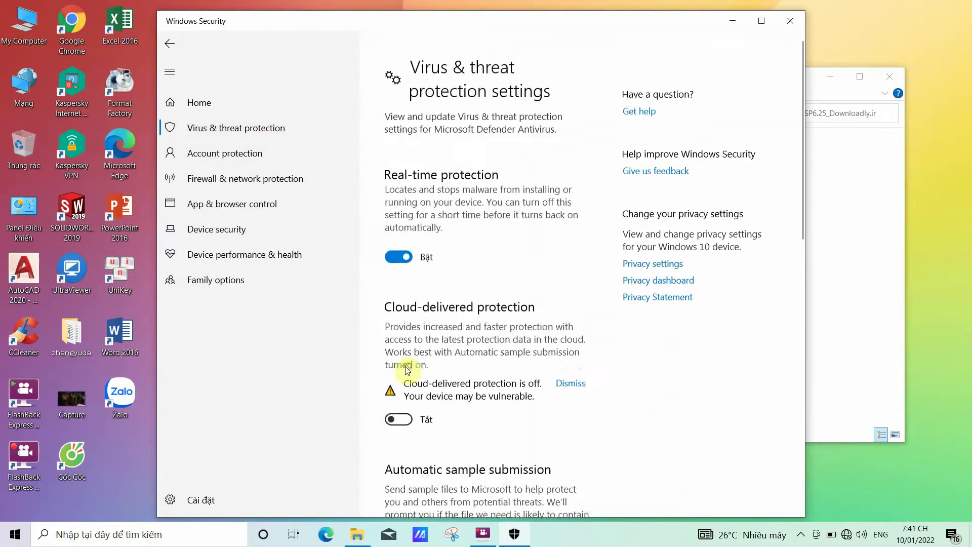
pyautogui.click(394, 247)
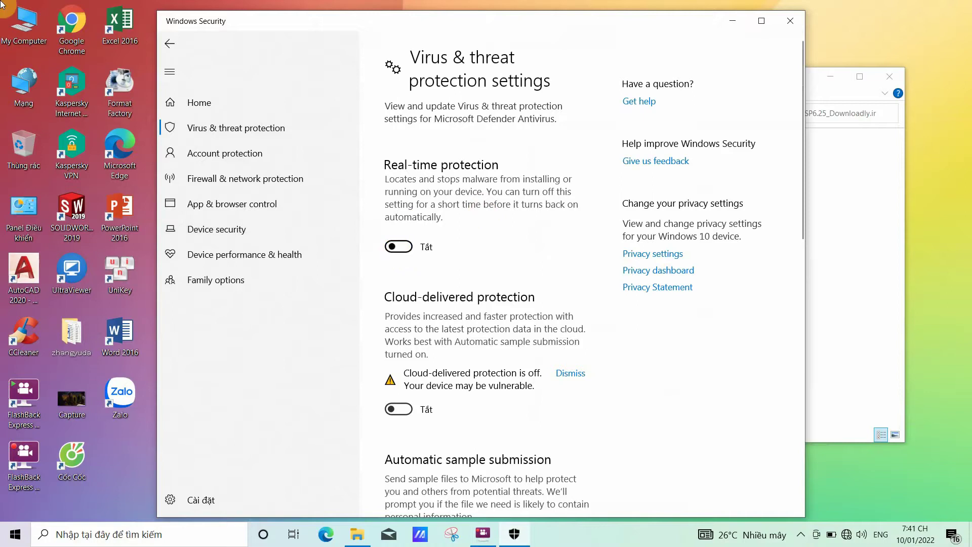
# Verify each network's firewall is off in Firewall & network protection, then close Windows Security.
pyautogui.scroll(-6, 419, 294)
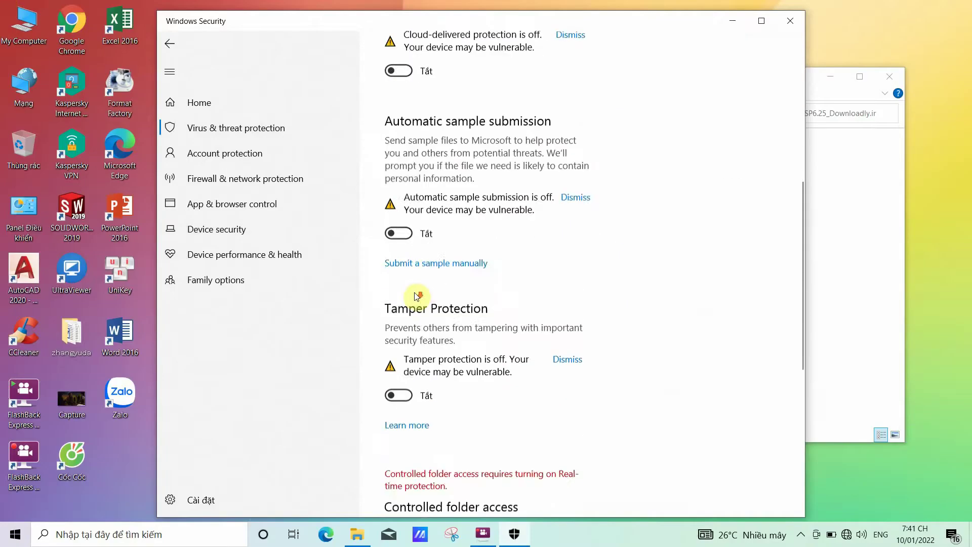
pyautogui.scroll(5, 397, 369)
pyautogui.scroll(-9, 400, 235)
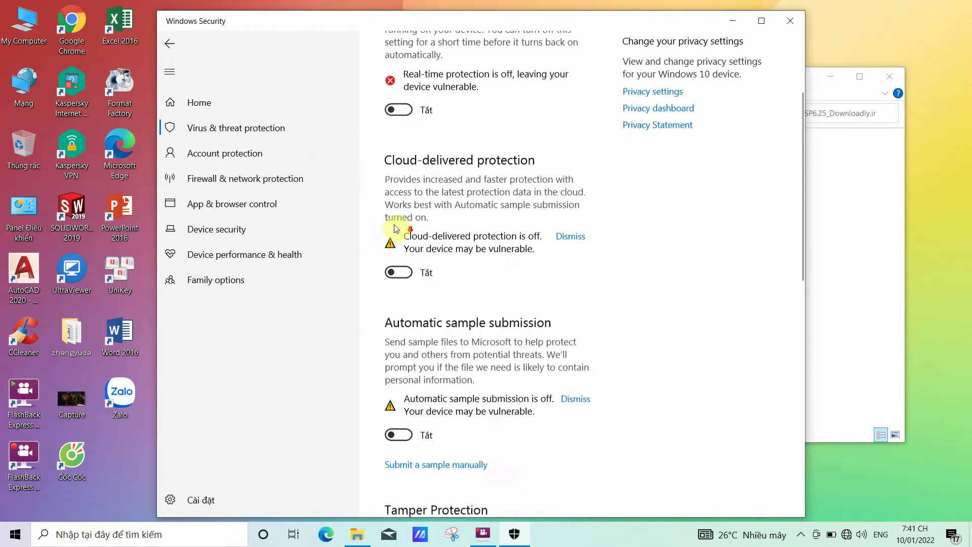
pyautogui.click(236, 181)
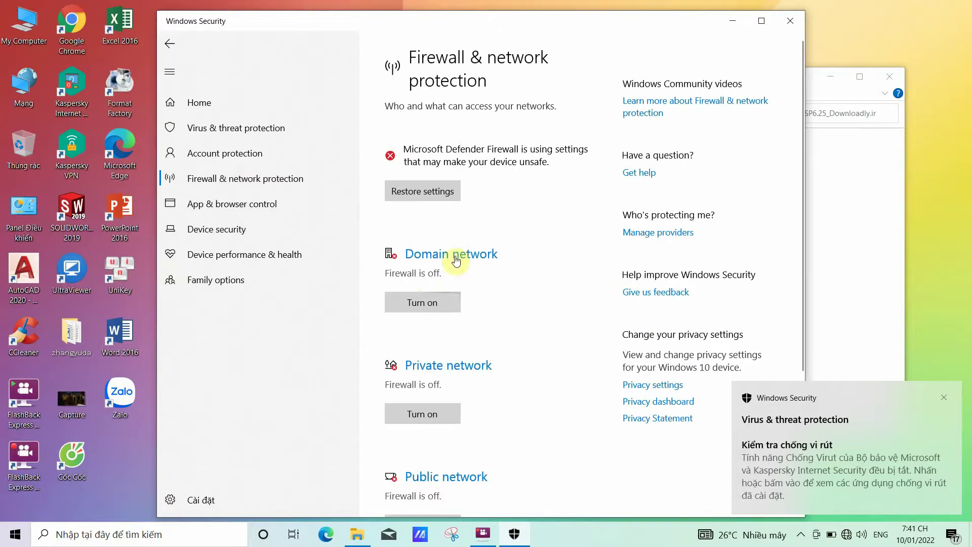
pyautogui.scroll(-1, 439, 274)
pyautogui.scroll(-2, 436, 268)
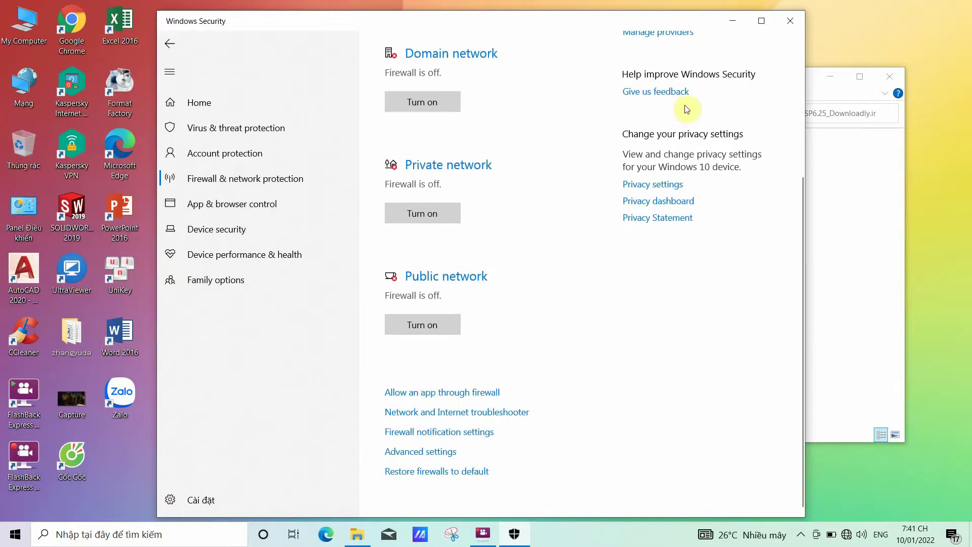
pyautogui.click(796, 23)
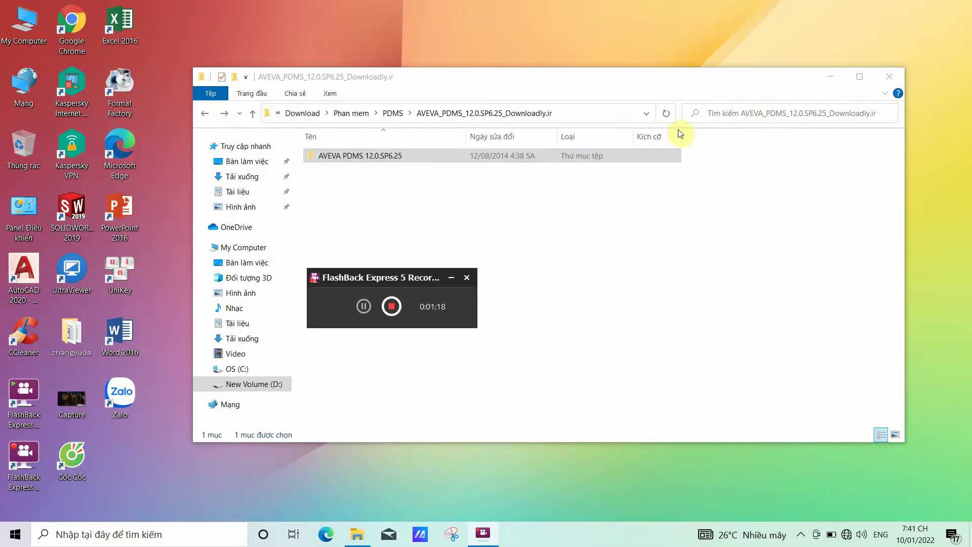
# Open the Readme in AVEVA PDMS 12.0.SP6.25\Crack and move Notepad beside the folder.
pyautogui.click(412, 212)
pyautogui.click(374, 159)
pyautogui.doubleClick(373, 159)
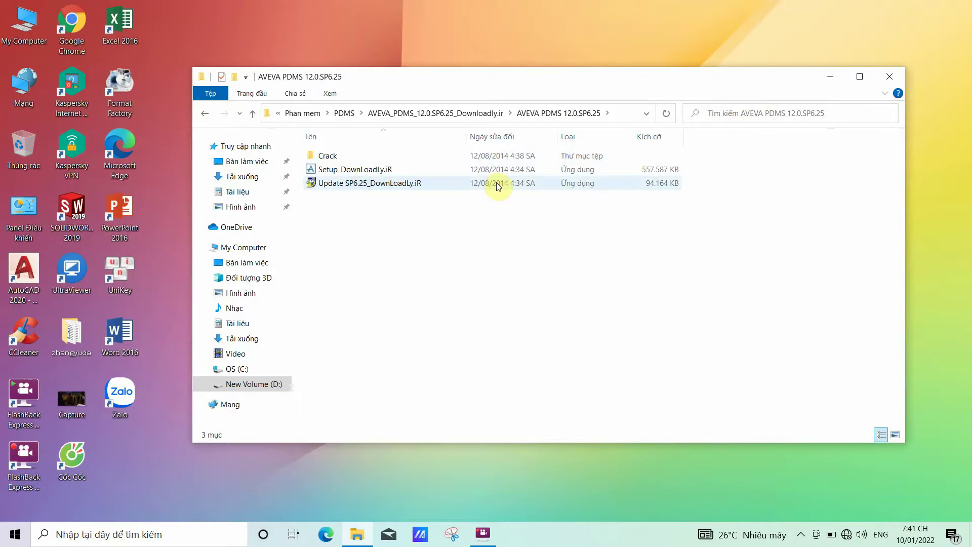
pyautogui.doubleClick(341, 156)
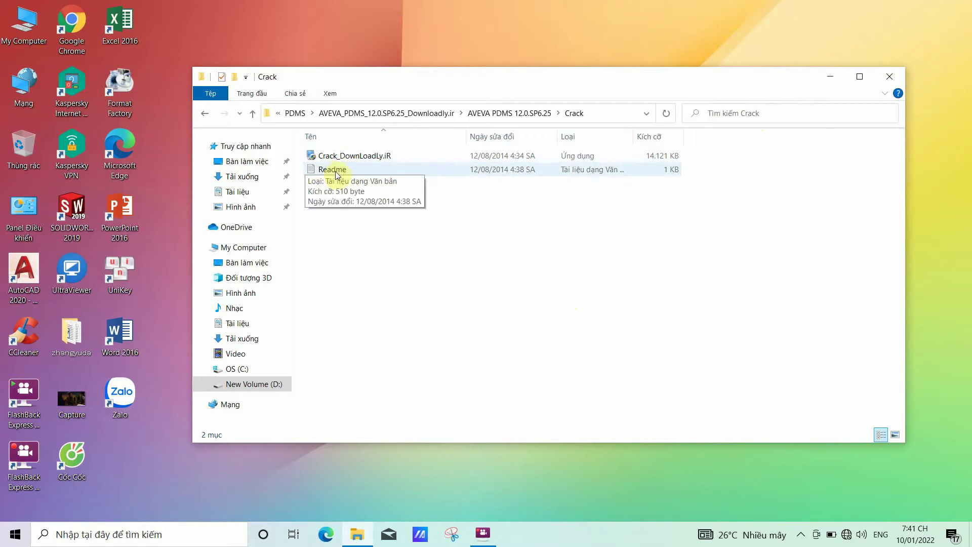
pyautogui.doubleClick(335, 171)
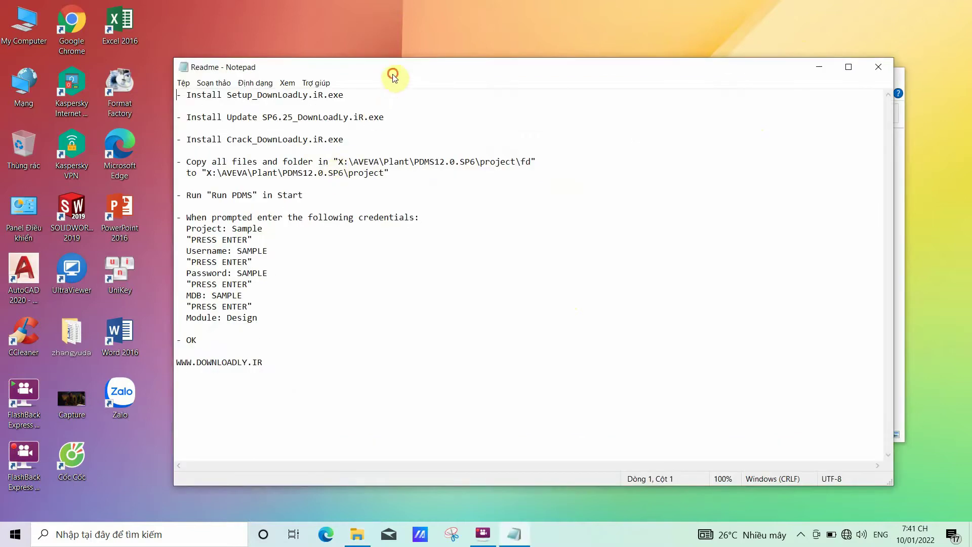
pyautogui.moveTo(392, 74); pyautogui.dragTo(540, 247)
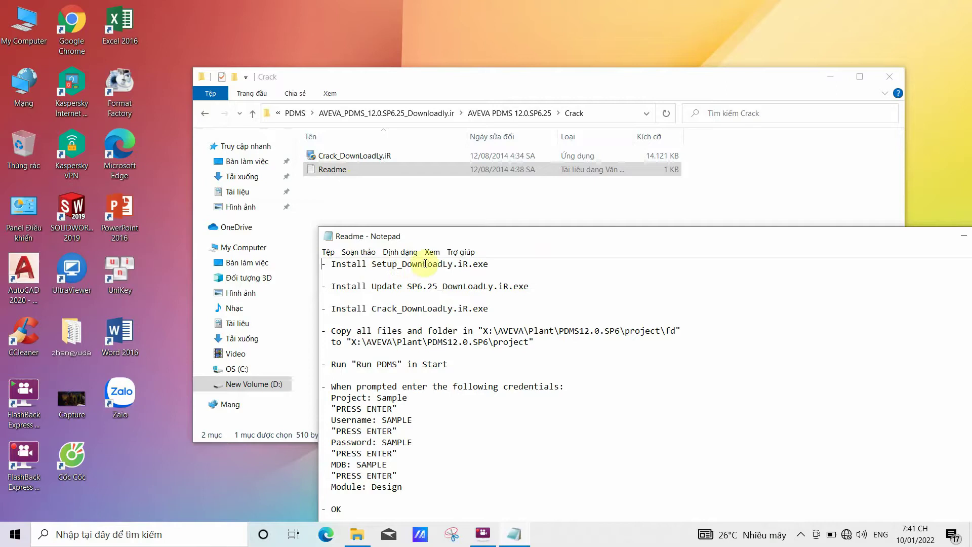
# Run the AVEVA PDMS 12.0 SP6 Setup file as administrator and confirm the install prompt.
pyautogui.click(207, 115)
pyautogui.click(371, 170)
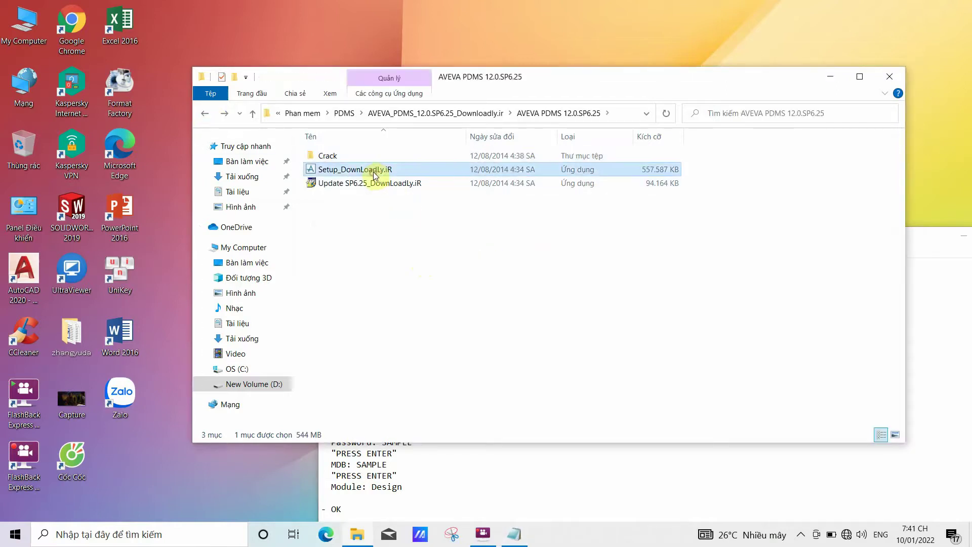
pyautogui.rightClick(368, 171)
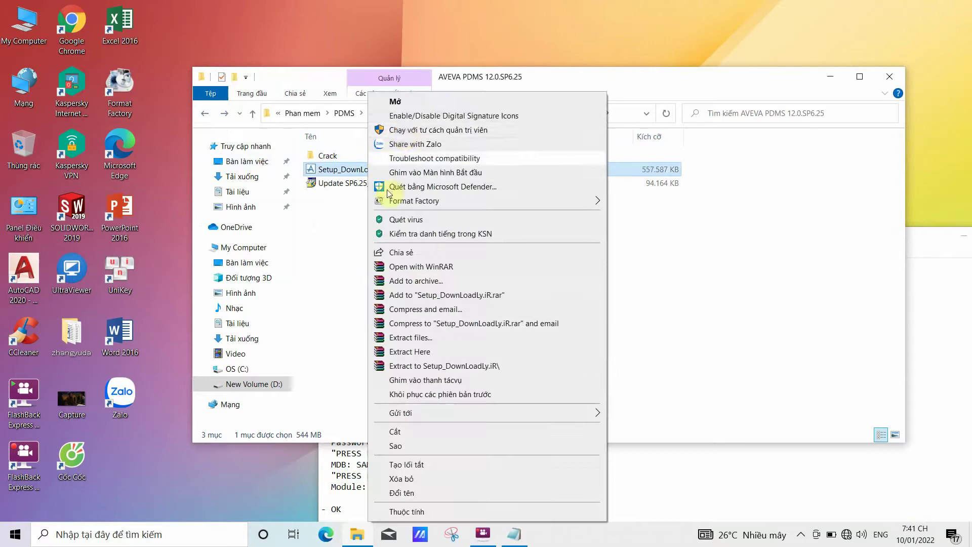
pyautogui.click(402, 131)
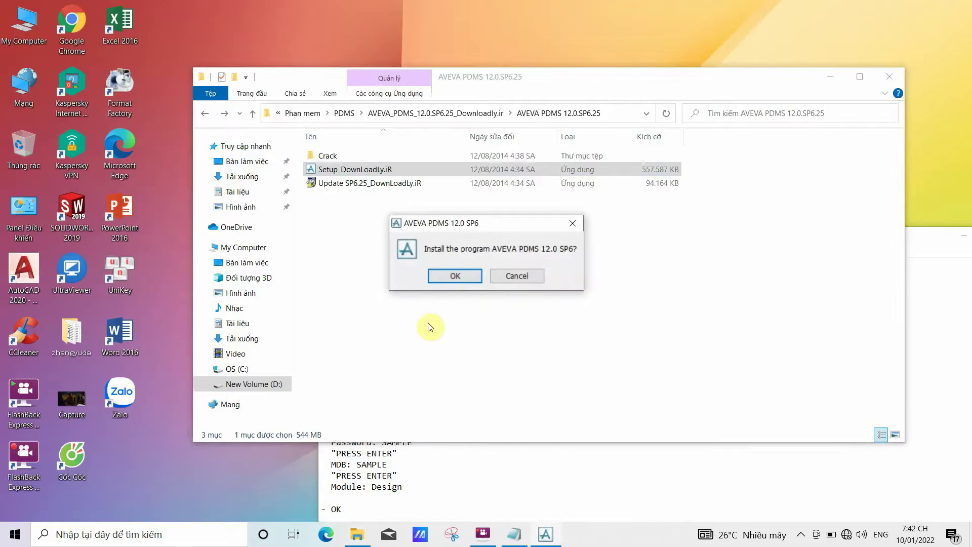
pyautogui.click(455, 276)
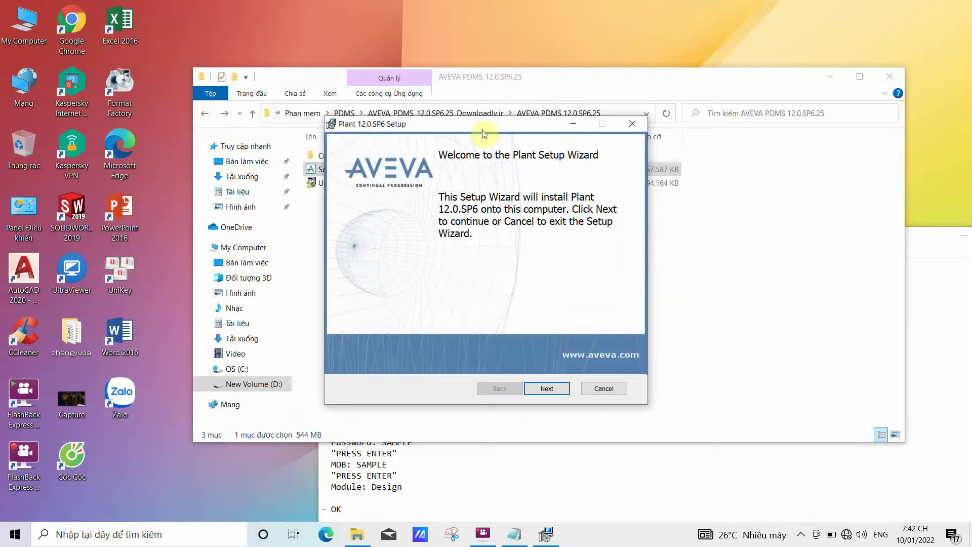
# In Custom Setup, install the entire AVEVA Plant Suite but make Schematic 3D Integrator unavailable.
pyautogui.click(547, 388)
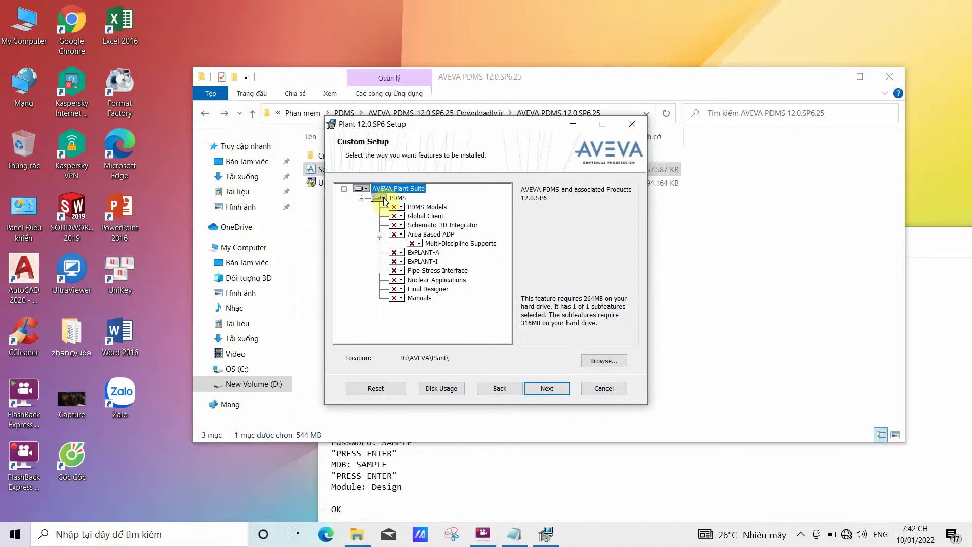
pyautogui.click(366, 189)
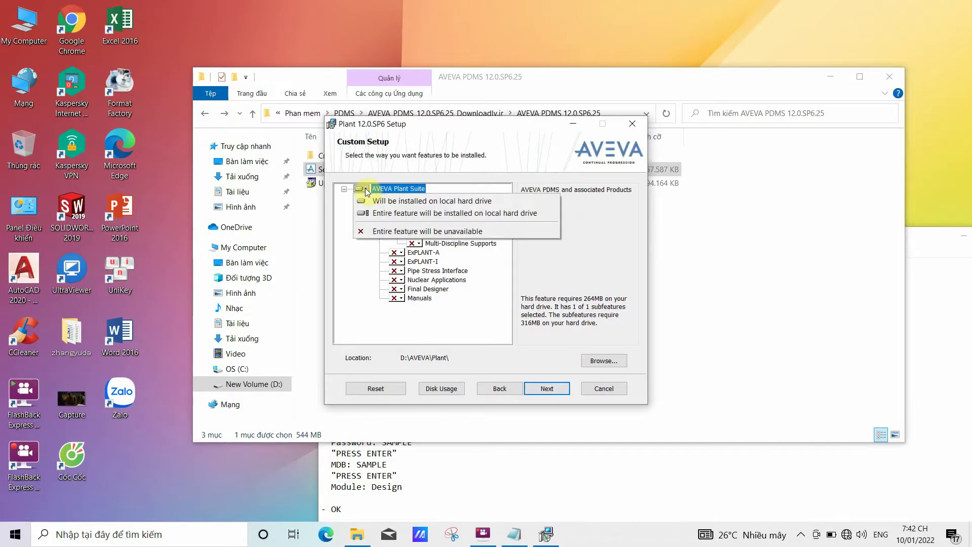
pyautogui.click(376, 214)
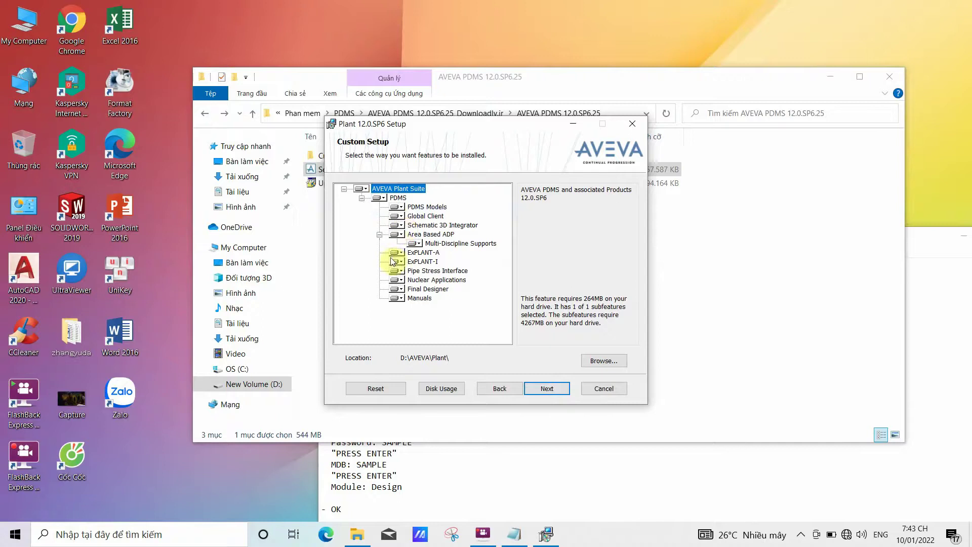
pyautogui.click(400, 225)
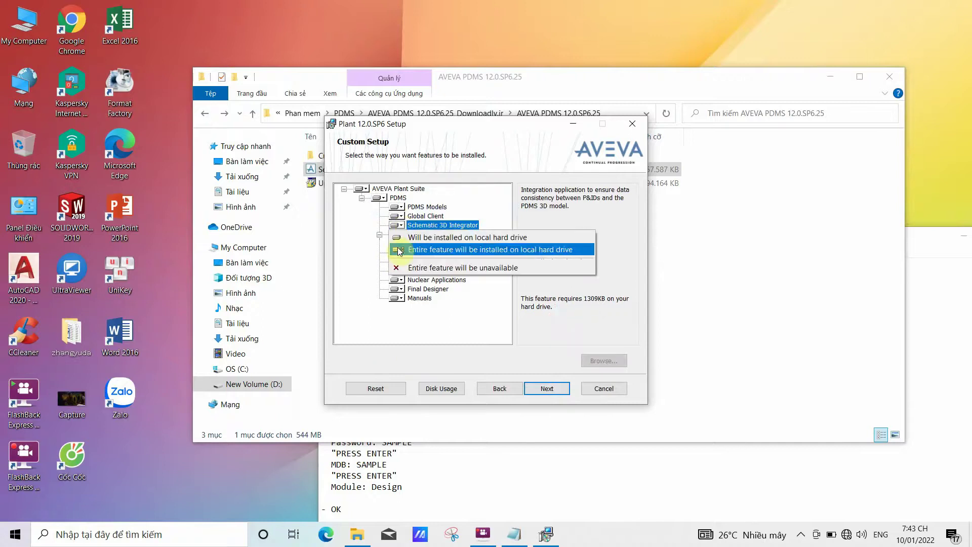
pyautogui.click(400, 267)
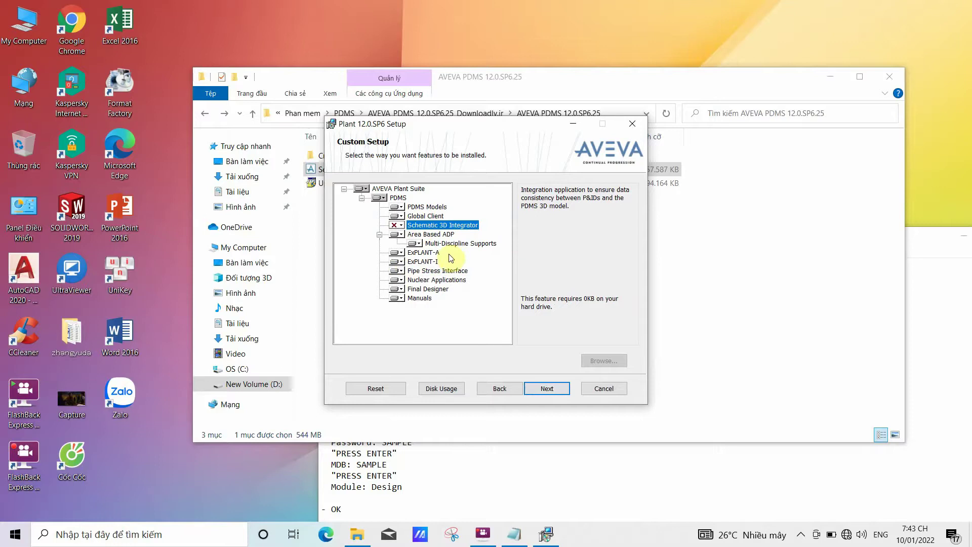
pyautogui.click(502, 389)
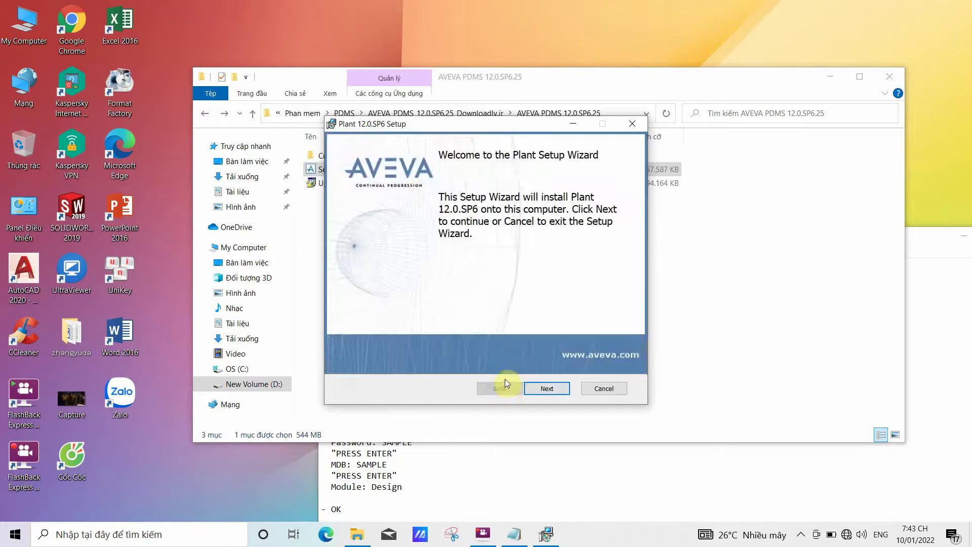
pyautogui.click(546, 389)
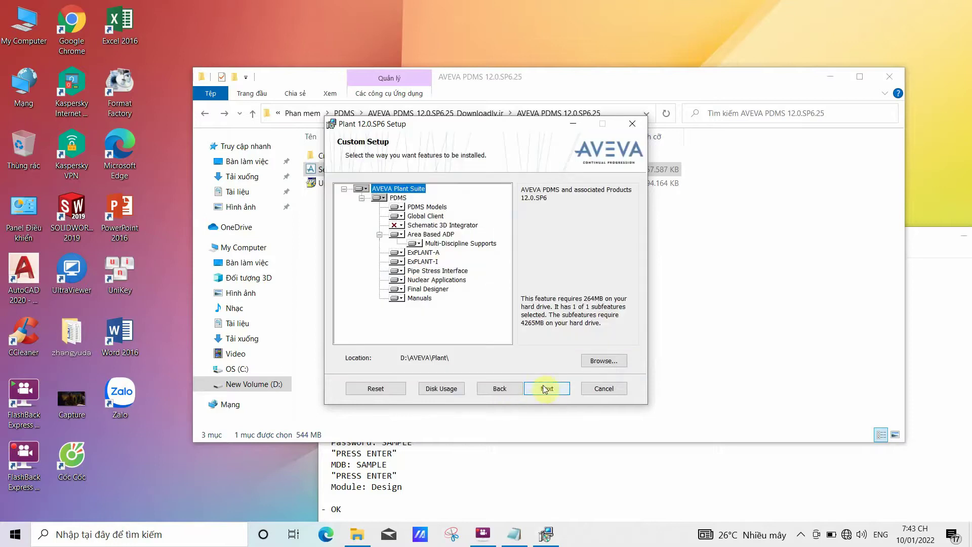
# Browse for the destination folder and open the OS (C:) drive in File Explorer.
pyautogui.click(604, 362)
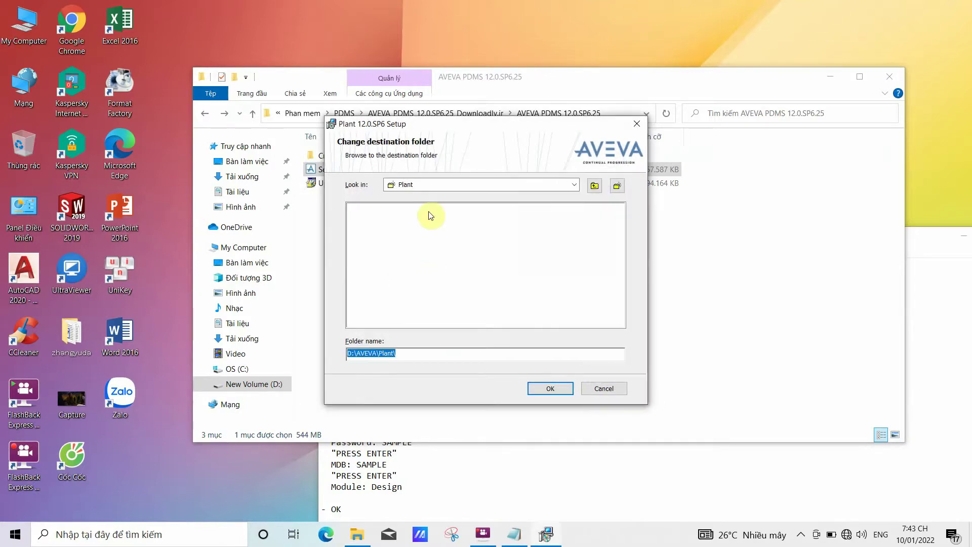
pyautogui.doubleClick(18, 25)
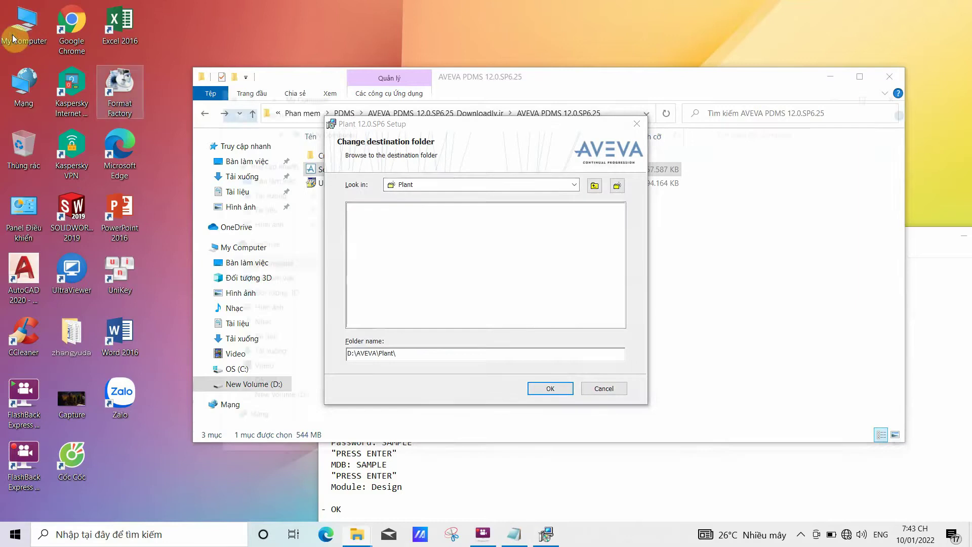
pyautogui.click(390, 304)
pyautogui.doubleClick(388, 302)
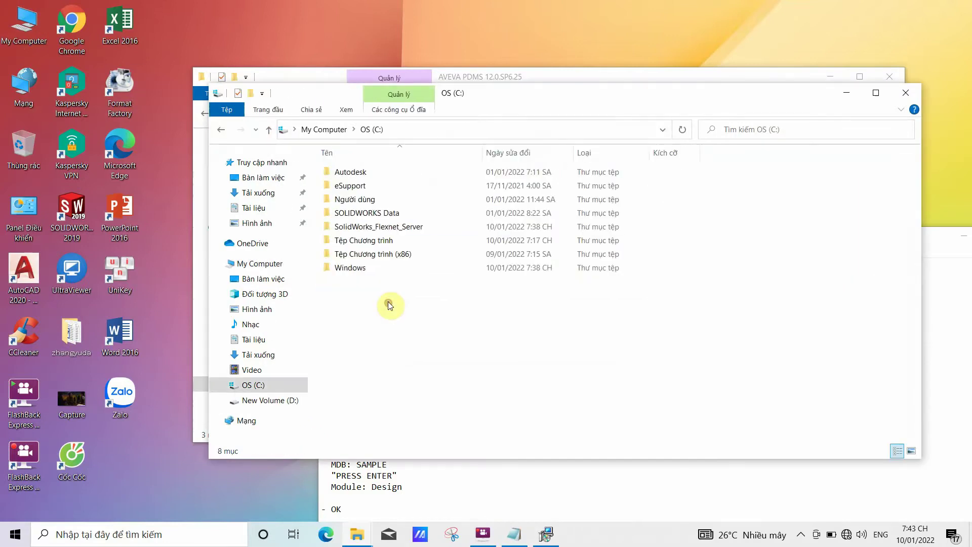
# Make a new folder named AVEVA on OS (C:), then close that Explorer window.
pyautogui.rightClick(355, 299)
pyautogui.moveTo(397, 424)
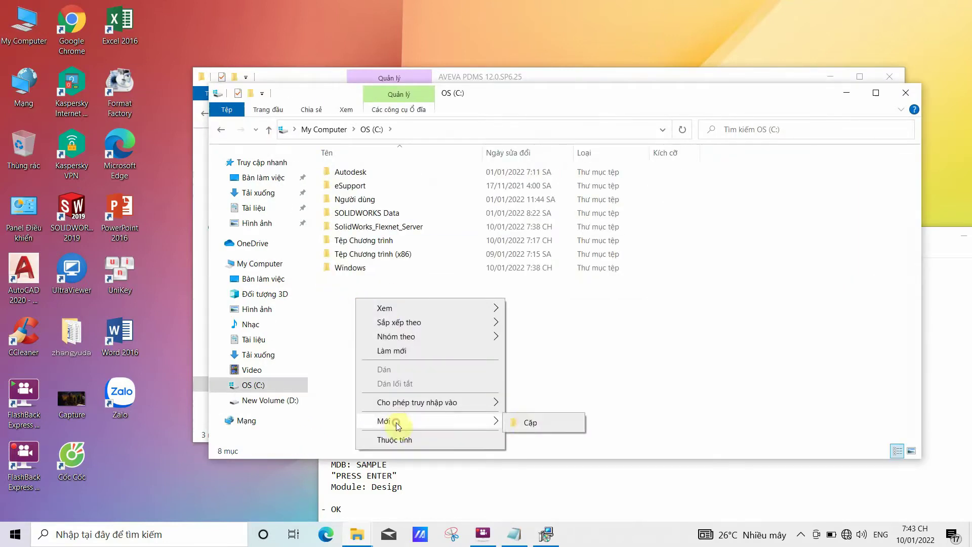
pyautogui.click(523, 420)
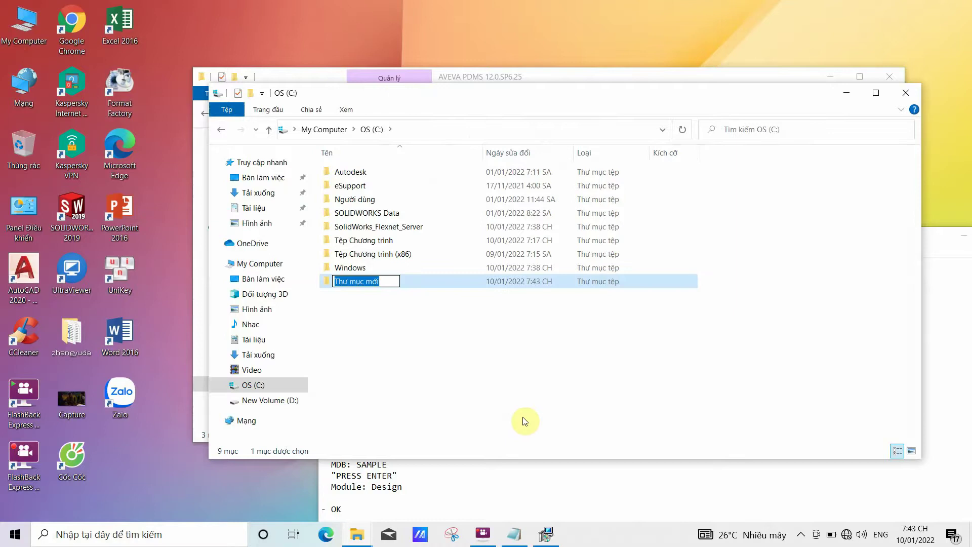
pyautogui.write('a')
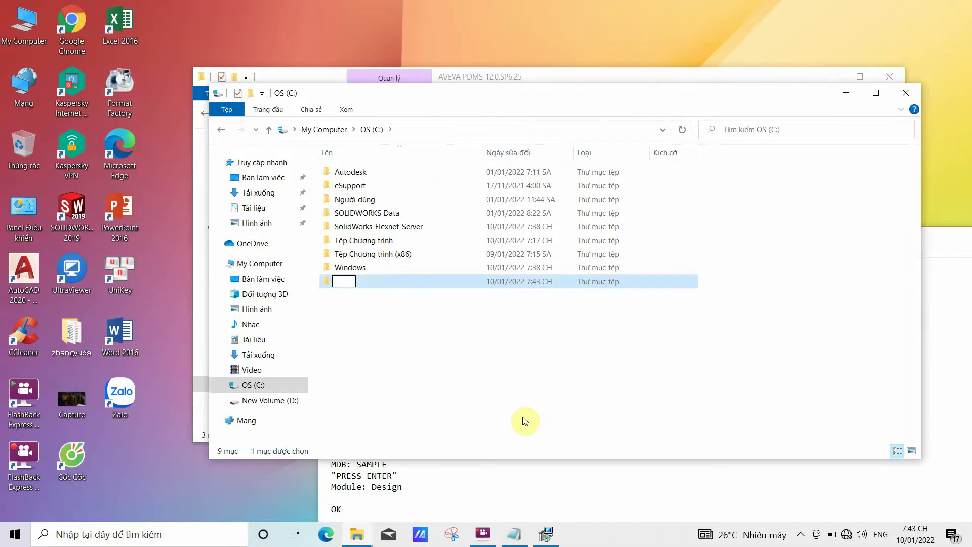
pyautogui.write('AVEVA')
pyautogui.press('Return')
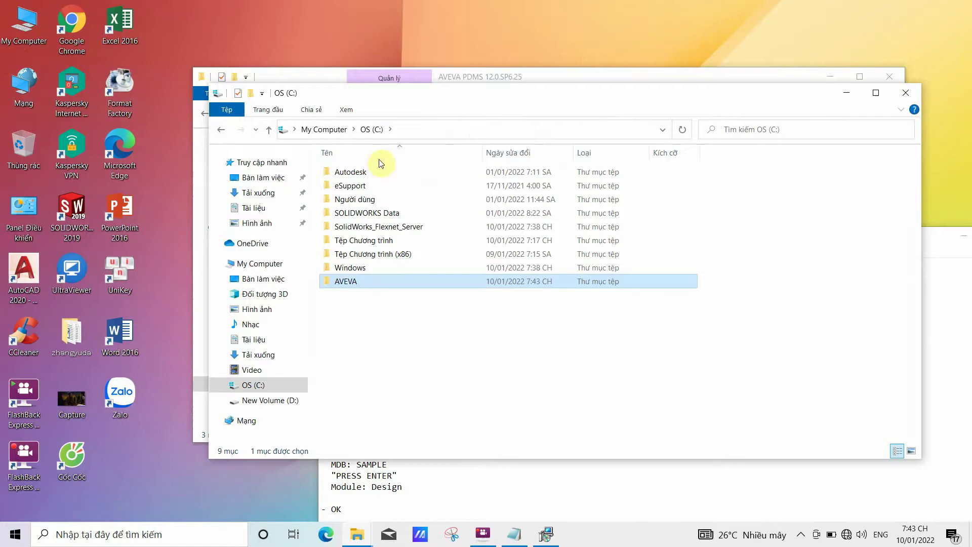
pyautogui.click(272, 384)
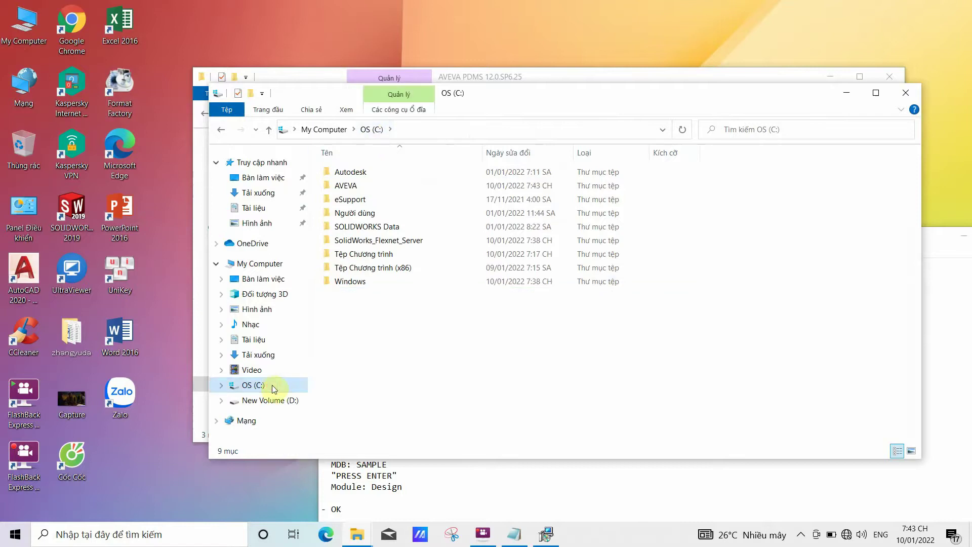
pyautogui.click(906, 93)
# Choose C:\AVEVA\ as the destination folder and continue to the Ready to install page.
pyautogui.click(559, 186)
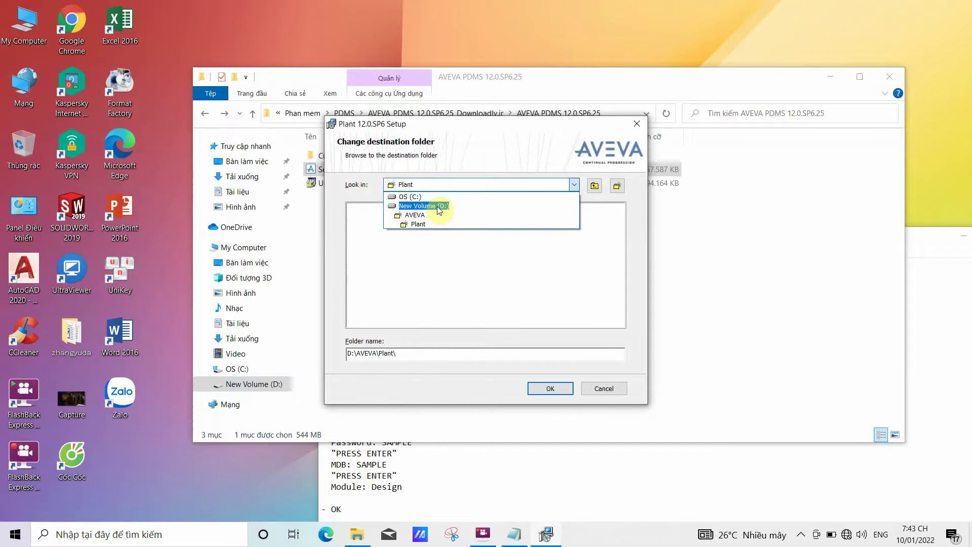
pyautogui.click(408, 195)
pyautogui.click(365, 216)
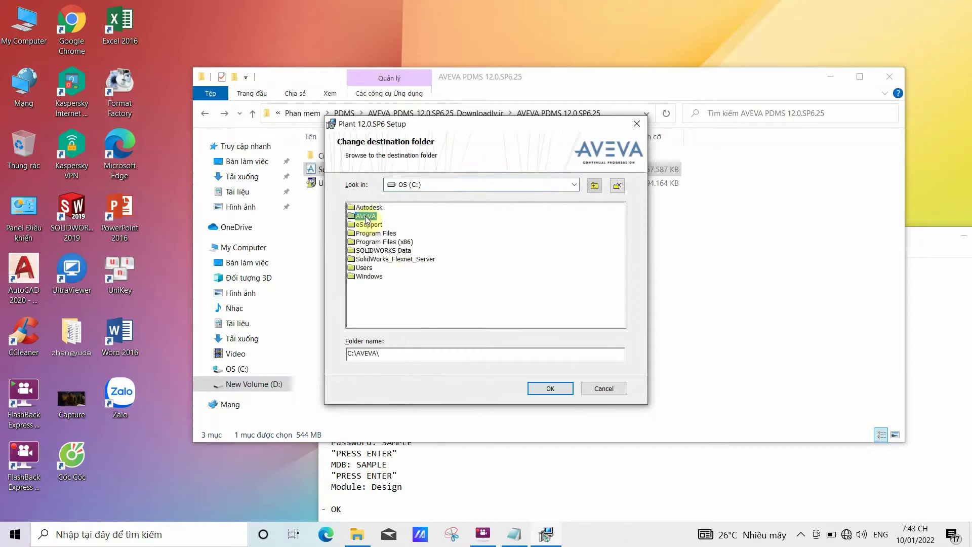
pyautogui.click(550, 389)
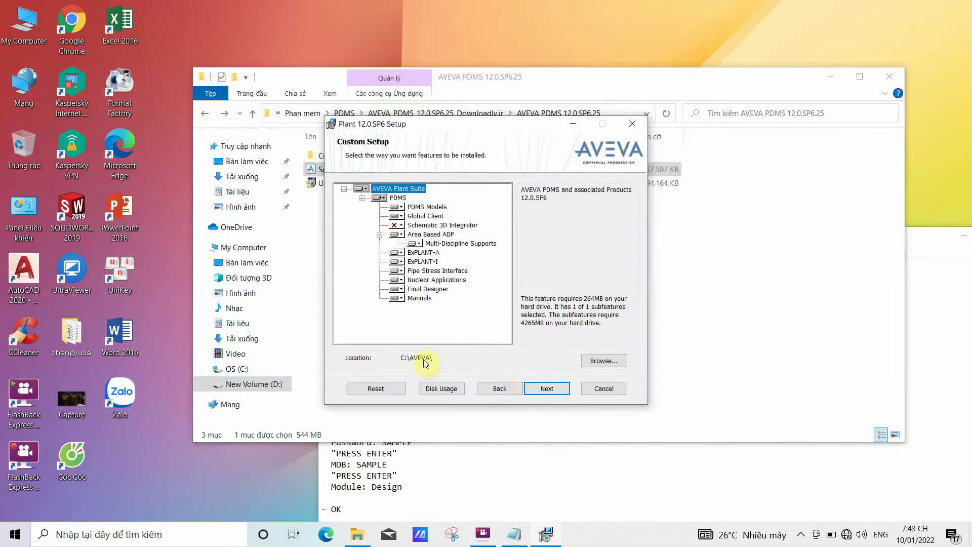
pyautogui.click(547, 392)
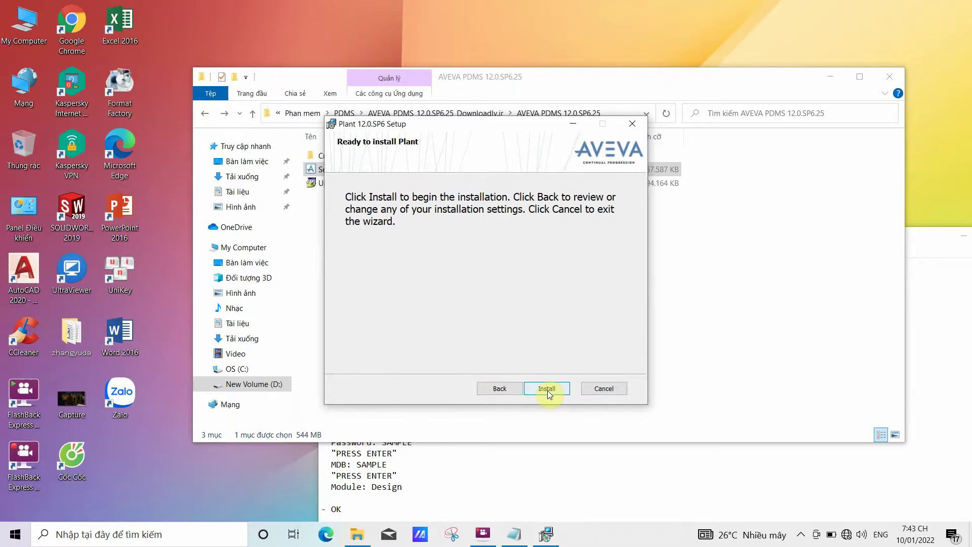
# Start the Plant installation and let it run to the Completed page.
pyautogui.click(547, 389)
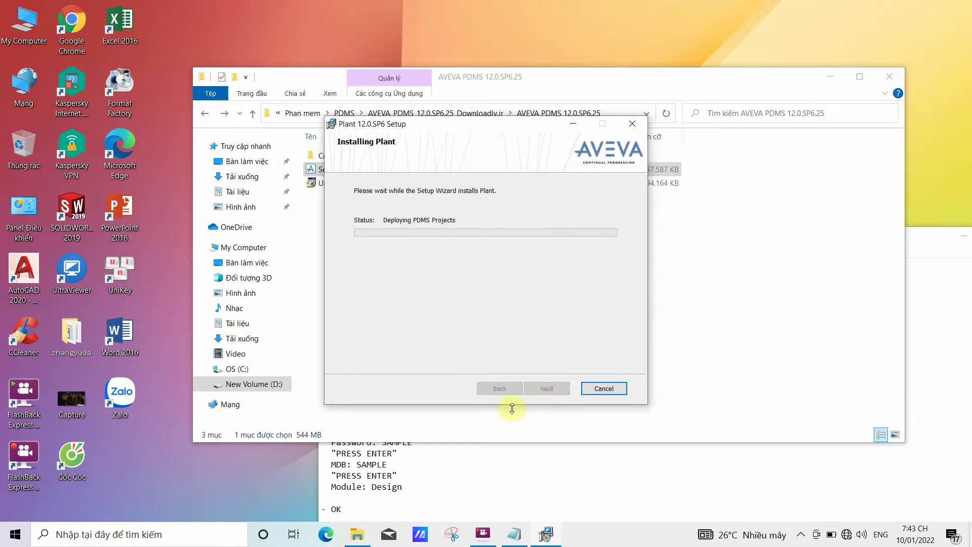
pyautogui.click(482, 535)
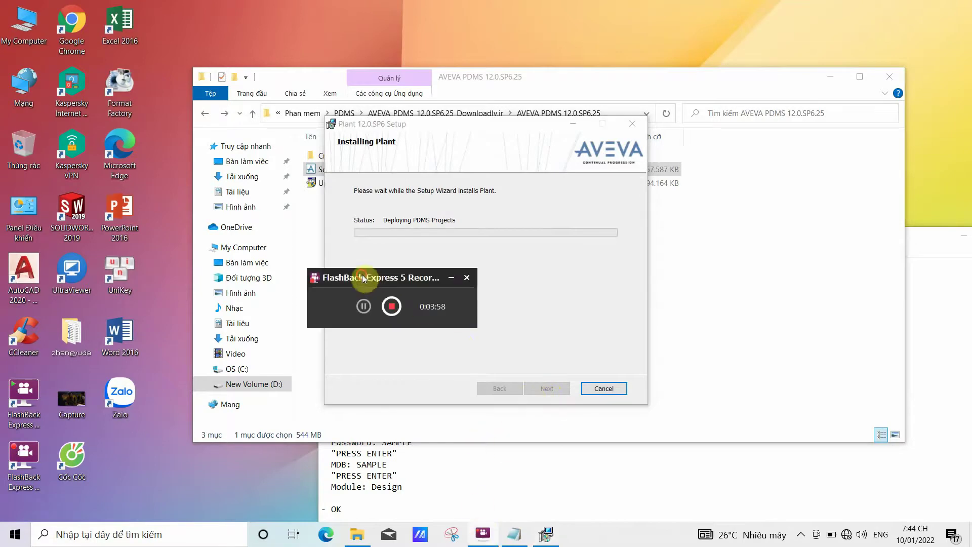
pyautogui.moveTo(385, 287); pyautogui.dragTo(194, 217)
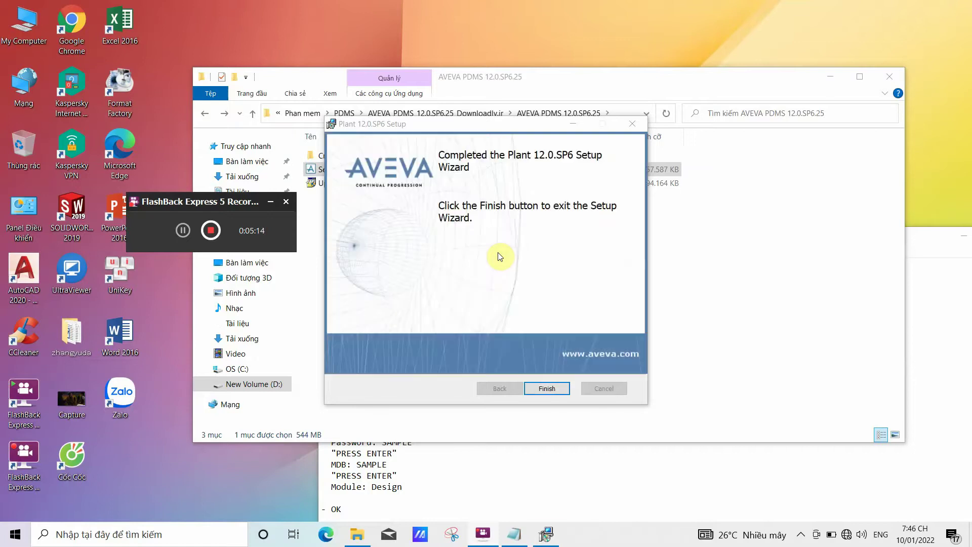
# Finish the wizard, move the Notepad Readme to the right, and dismiss the success message.
pyautogui.click(554, 390)
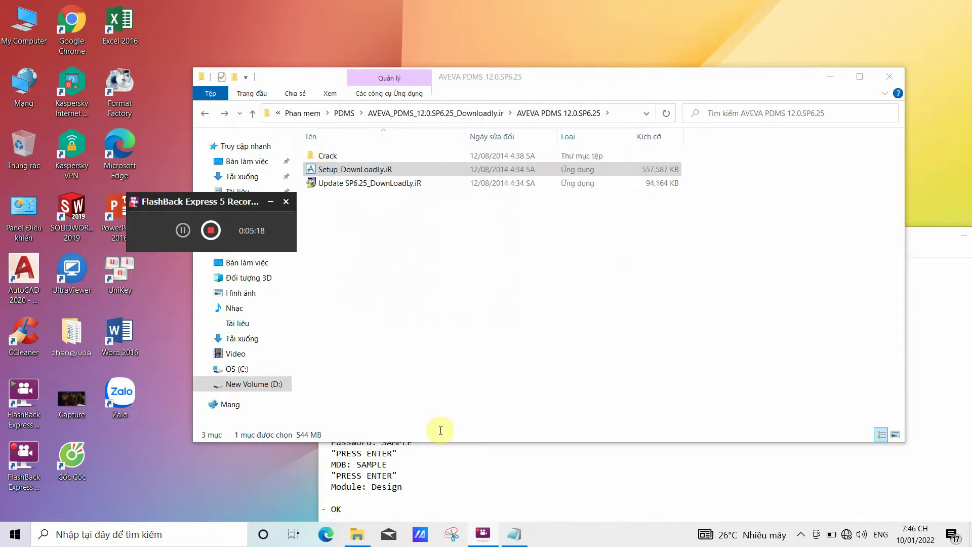
pyautogui.click(514, 535)
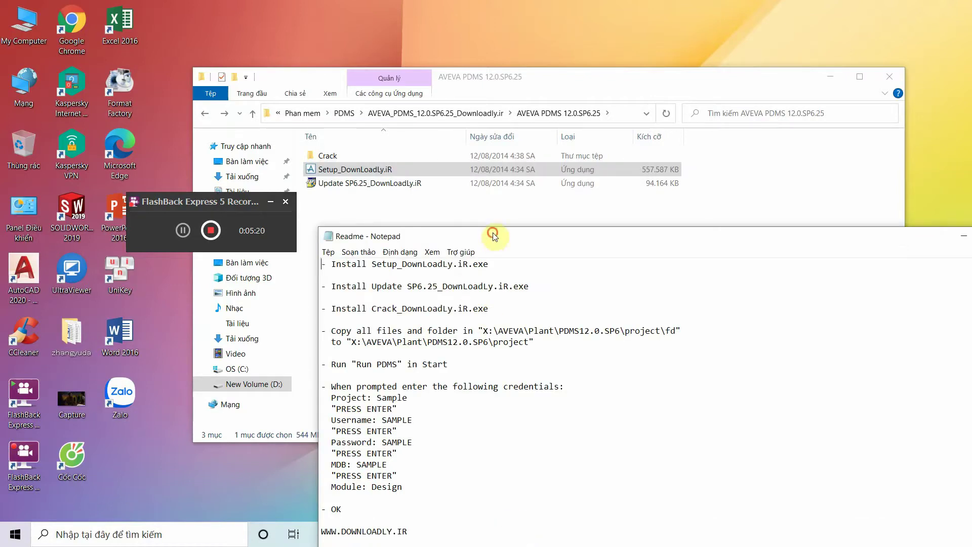
pyautogui.moveTo(494, 236); pyautogui.dragTo(677, 201)
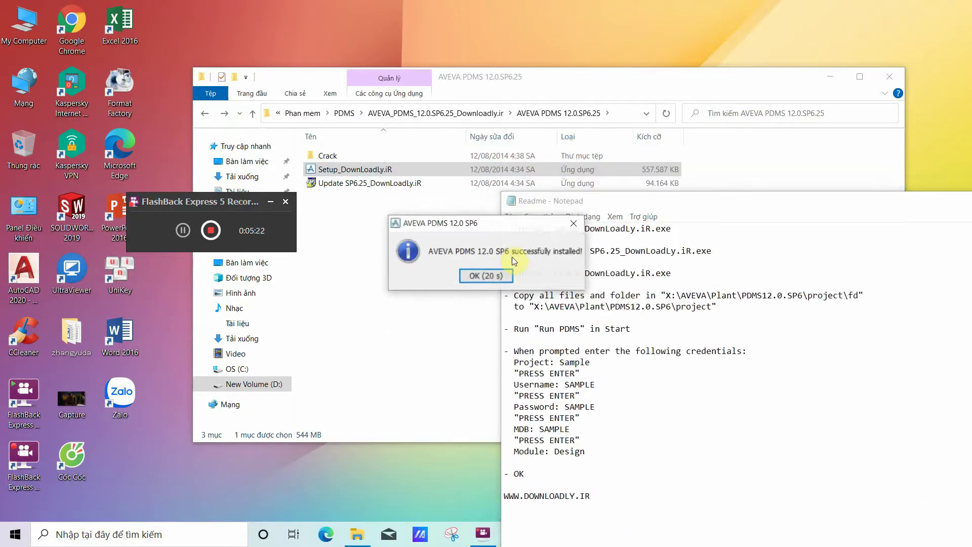
pyautogui.click(491, 275)
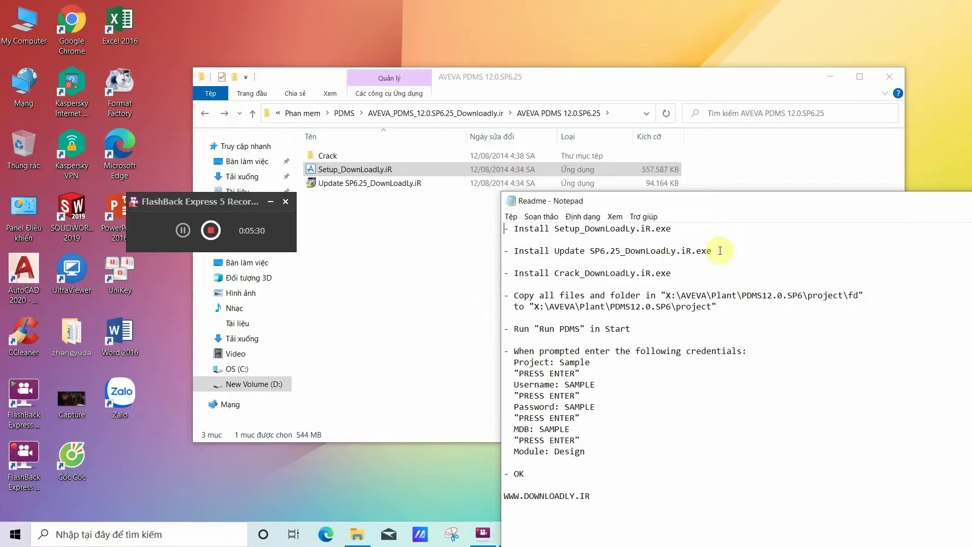
# Run Update SP6.25_DownLoadLy.iR as administrator, confirm with Có, and dismiss the completion message.
pyautogui.click(332, 185)
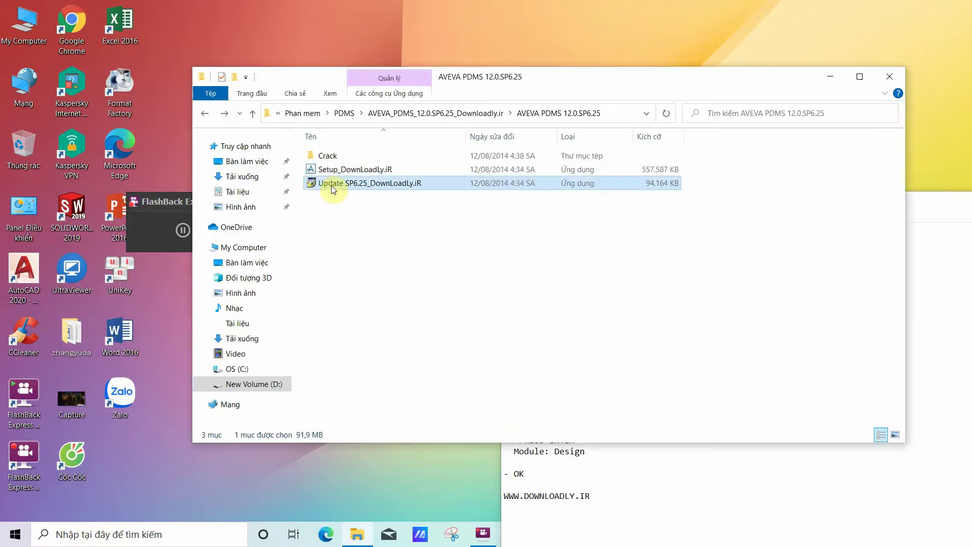
pyautogui.rightClick(331, 185)
pyautogui.click(344, 129)
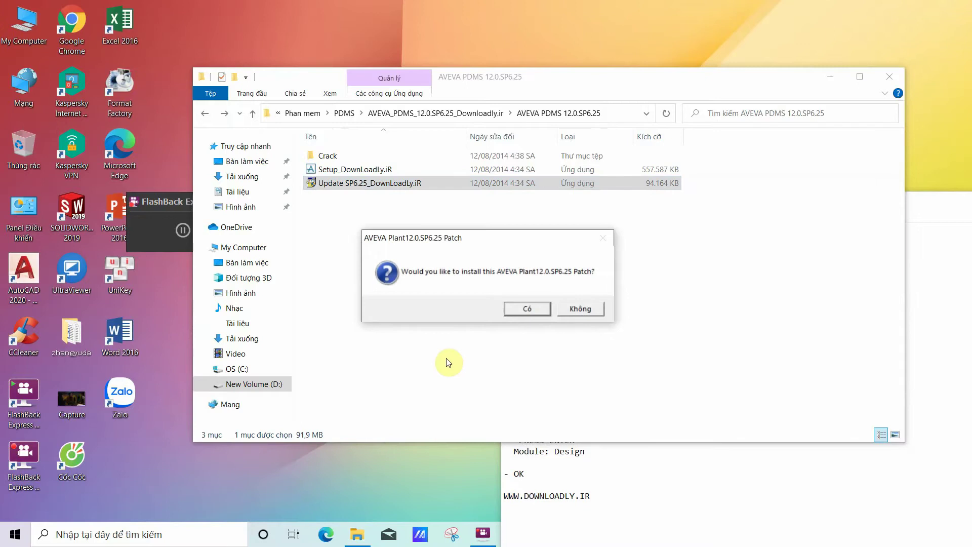
pyautogui.click(531, 308)
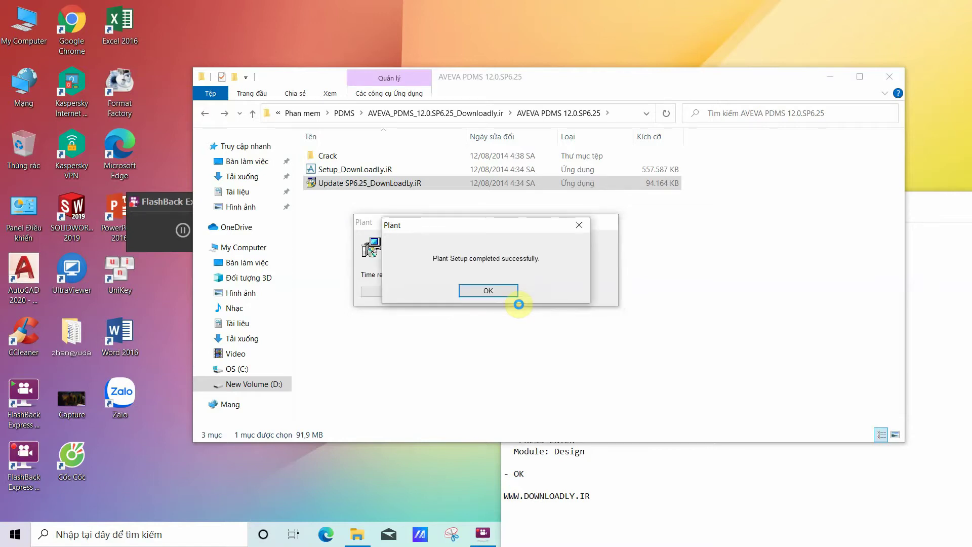
pyautogui.click(482, 288)
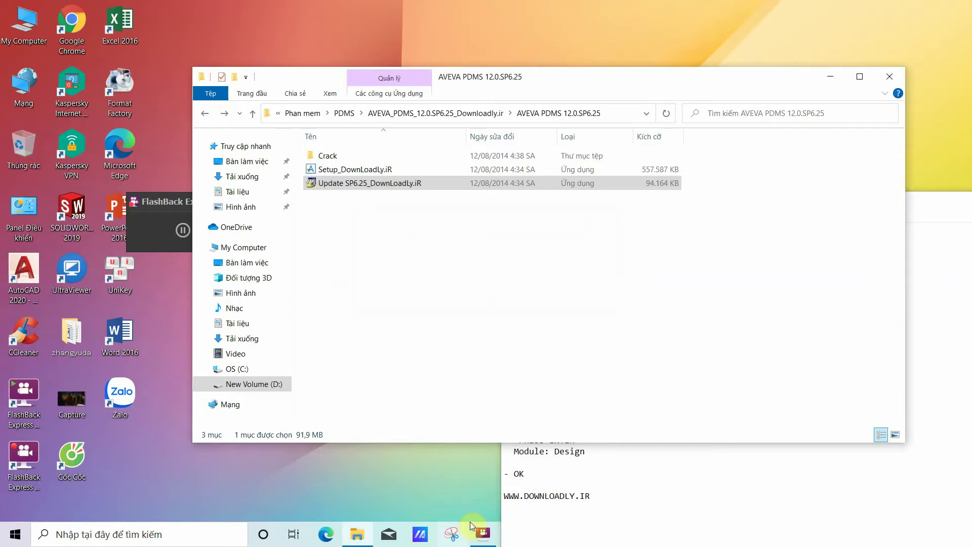
# Following the Readme, run Crack_DownLoadLy.iR from the Crack folder as administrator.
pyautogui.click(598, 514)
pyautogui.moveTo(515, 273); pyautogui.dragTo(641, 275)
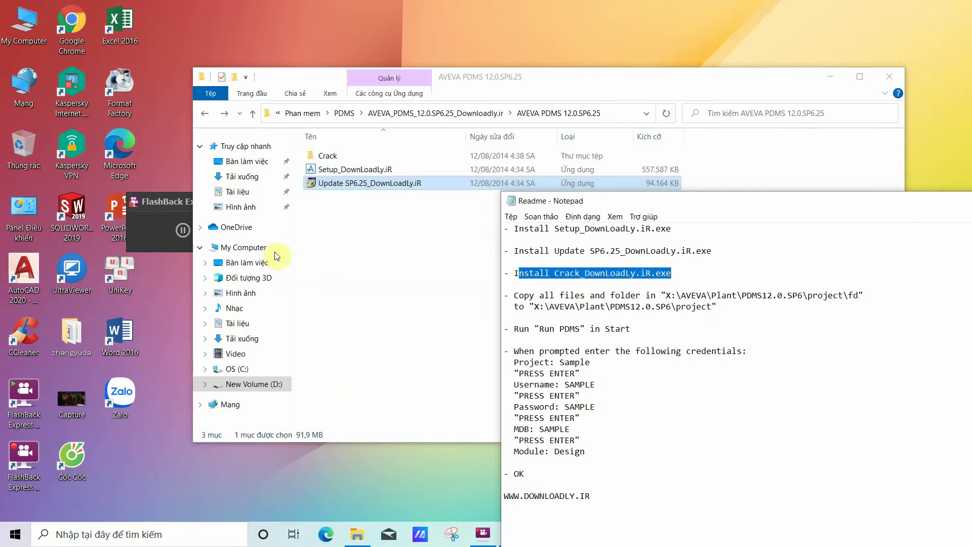
pyautogui.doubleClick(335, 157)
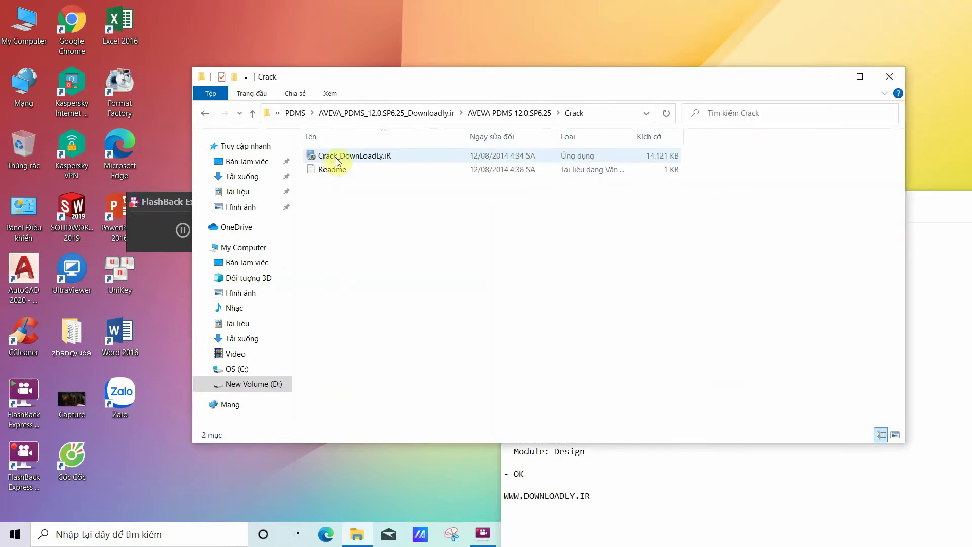
pyautogui.rightClick(363, 153)
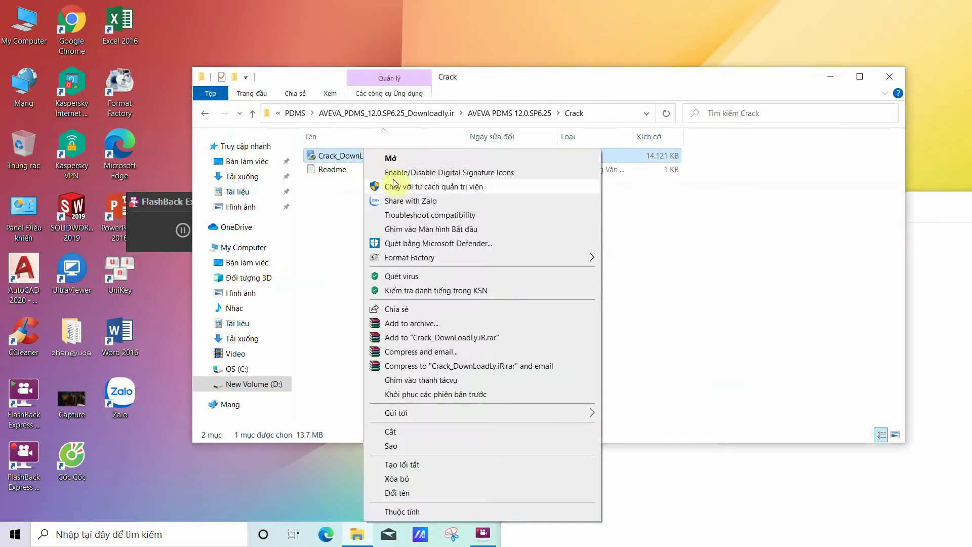
pyautogui.click(394, 185)
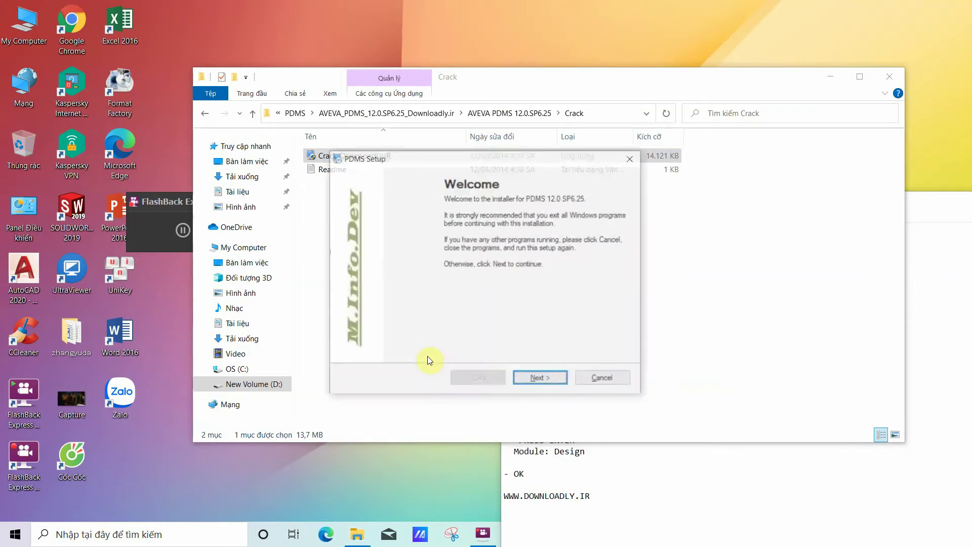
# Accept the defaults to install PDMS 12.0 SP6.25 into C:\AVEVA\PDMS12.0.SP6\ and finish setup.
pyautogui.click(549, 380)
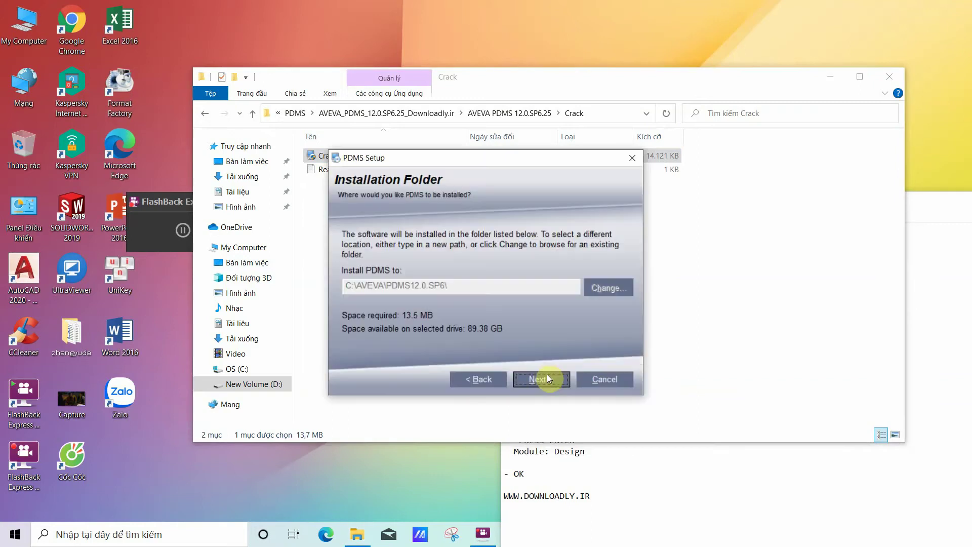
pyautogui.click(545, 376)
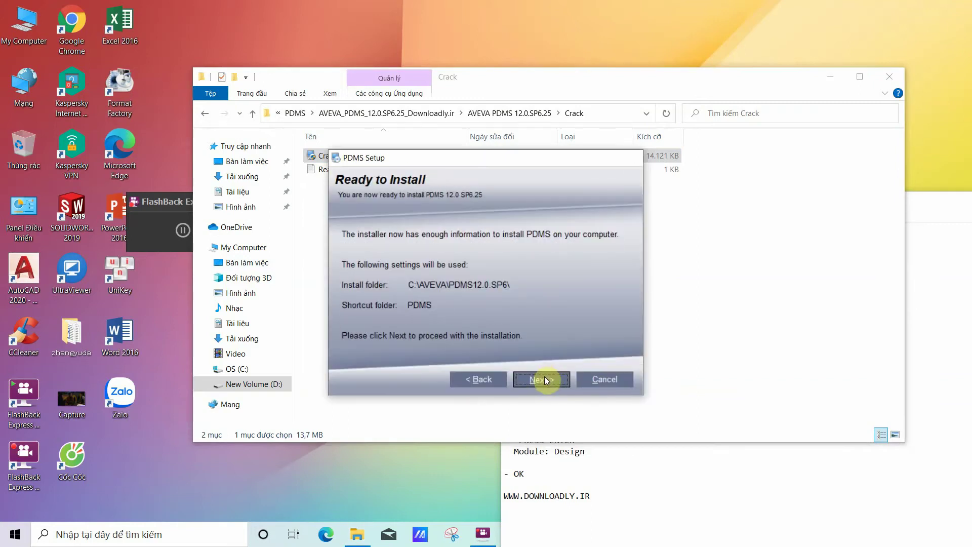
pyautogui.click(545, 376)
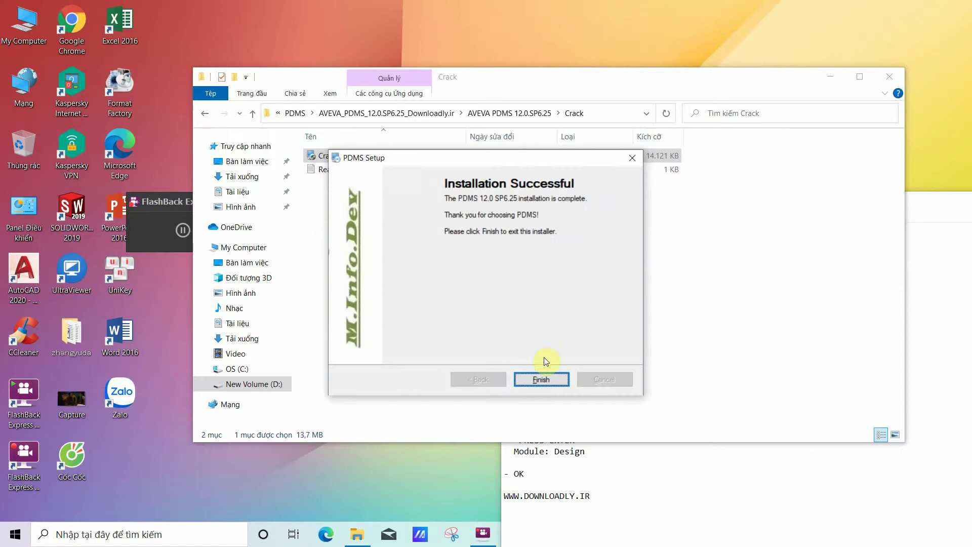
pyautogui.click(541, 380)
# Browse from My Computer to the fd folder in C:\AVEVA\PDMS12.0.SP6\project, per the Readme.
pyautogui.click(675, 462)
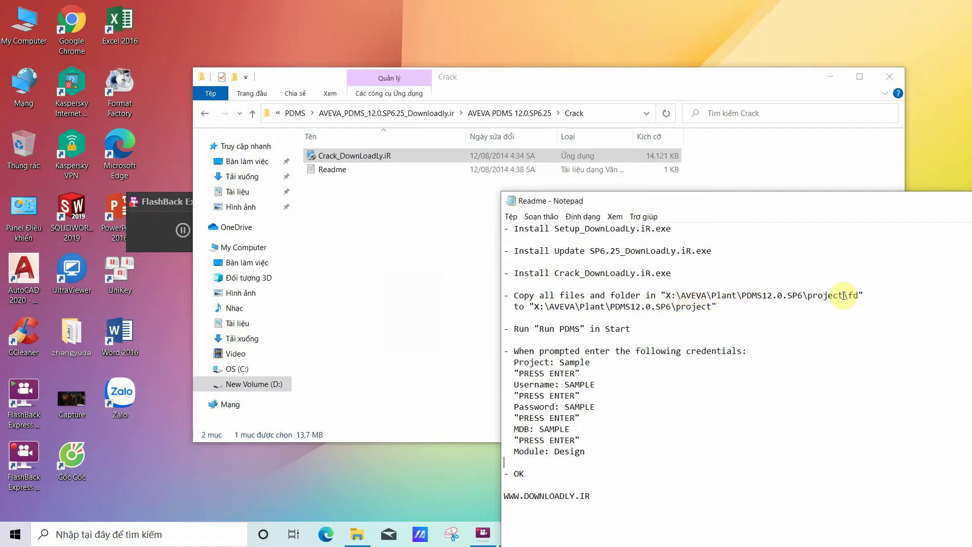
pyautogui.moveTo(860, 297); pyautogui.dragTo(846, 297)
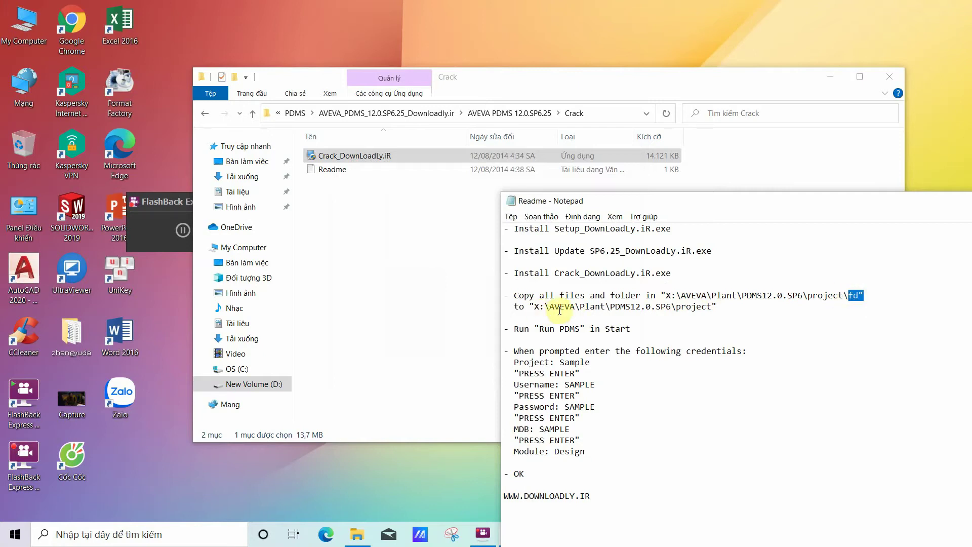
pyautogui.moveTo(682, 307); pyautogui.dragTo(702, 307)
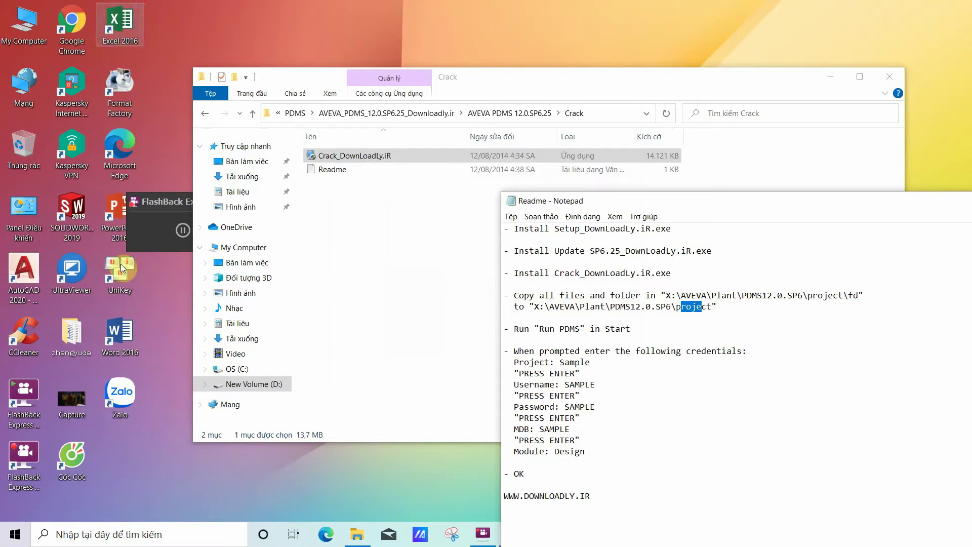
pyautogui.doubleClick(23, 22)
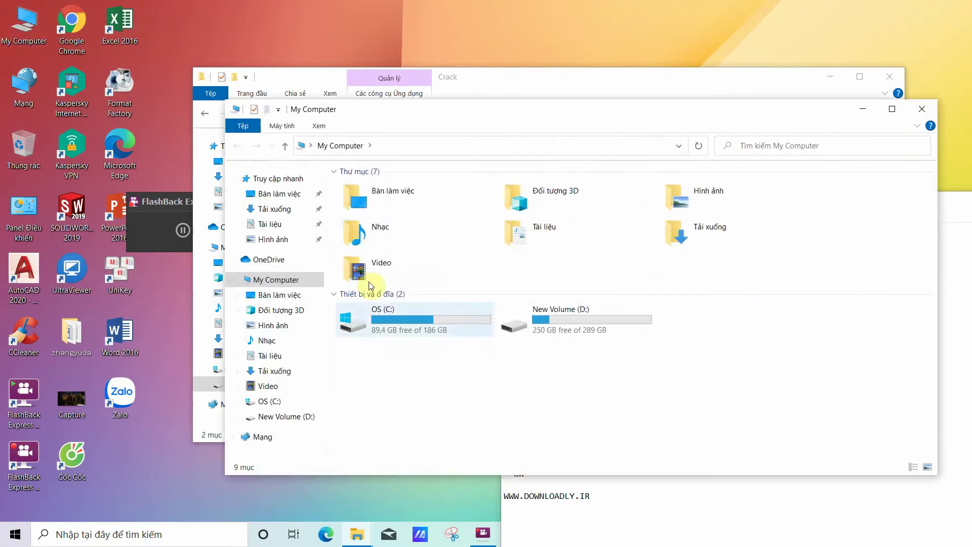
pyautogui.doubleClick(385, 314)
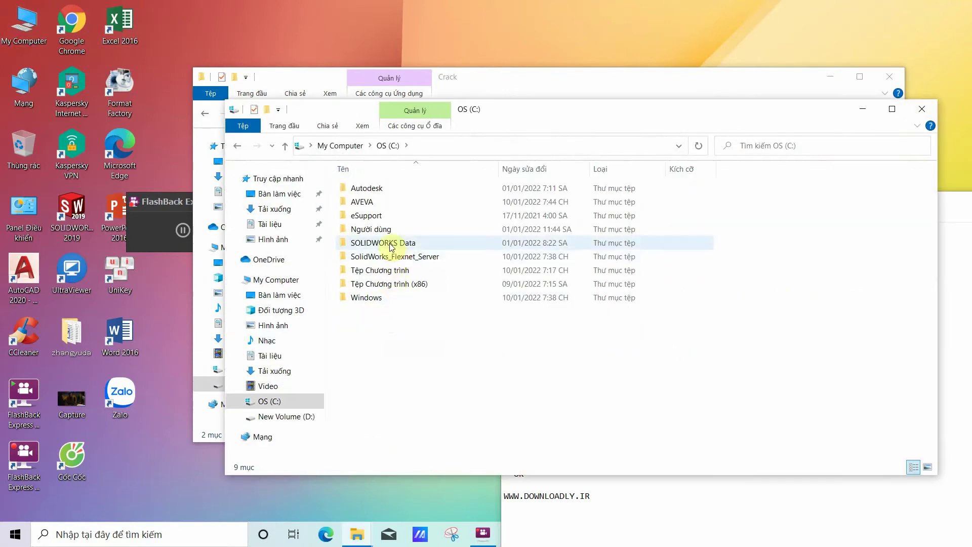
pyautogui.doubleClick(367, 203)
pyautogui.doubleClick(364, 244)
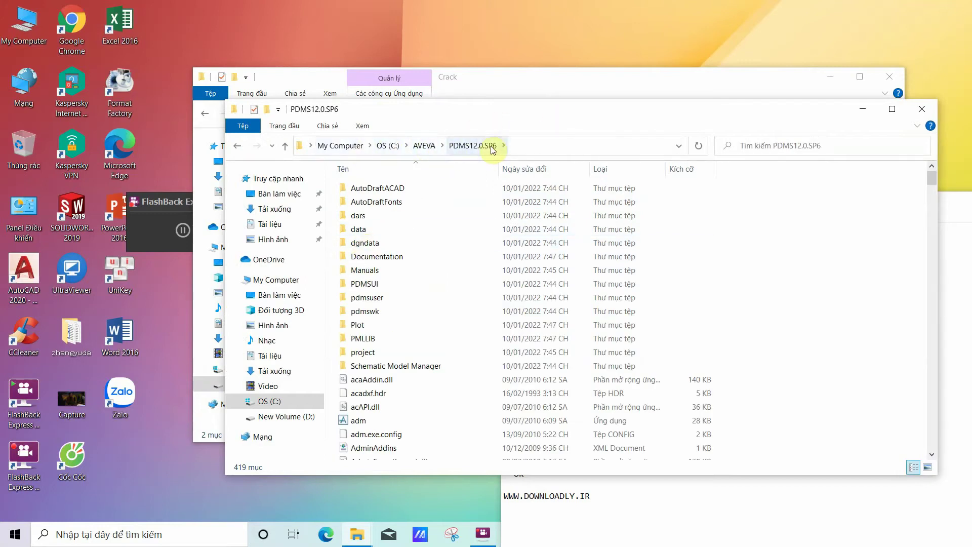
pyautogui.doubleClick(364, 355)
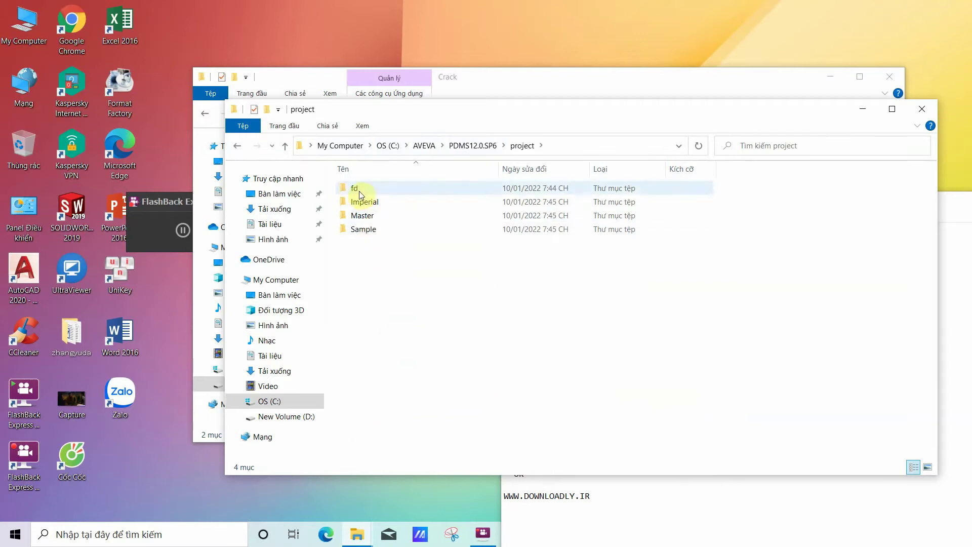
pyautogui.doubleClick(360, 191)
# Copy the Imperial, Master and Sample folders from fd.
pyautogui.moveTo(383, 274); pyautogui.dragTo(357, 190)
pyautogui.rightClick(357, 190)
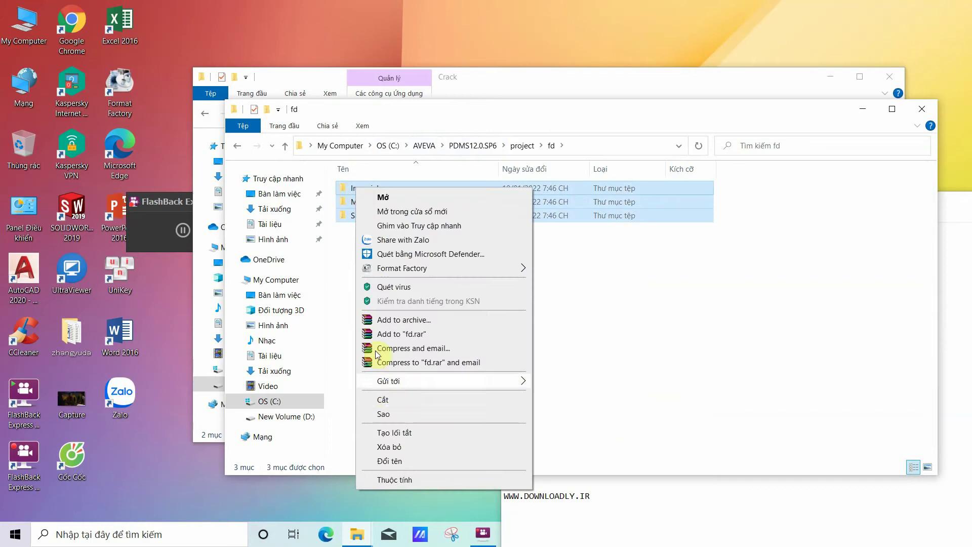
pyautogui.click(385, 416)
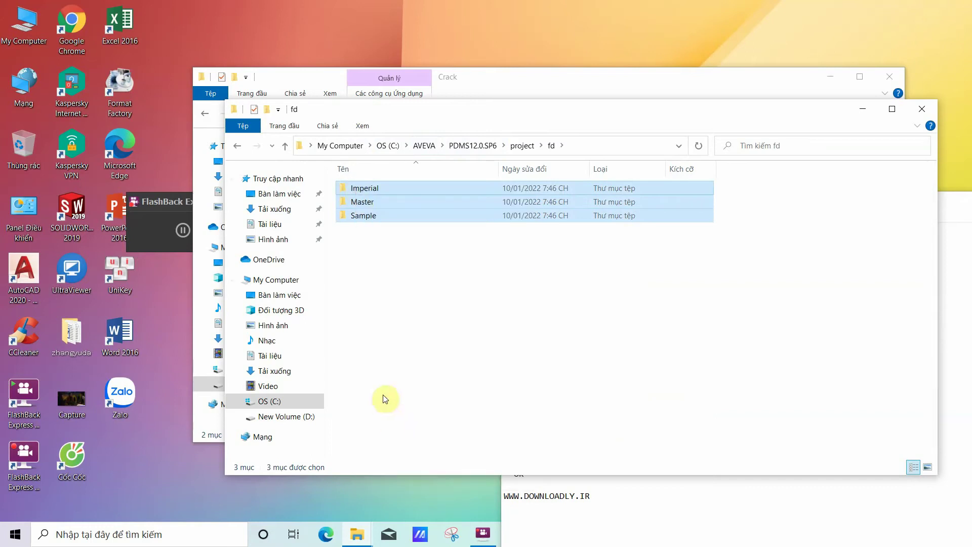
# Paste the folders into the project folder, replacing existing files, then close the window.
pyautogui.click(237, 145)
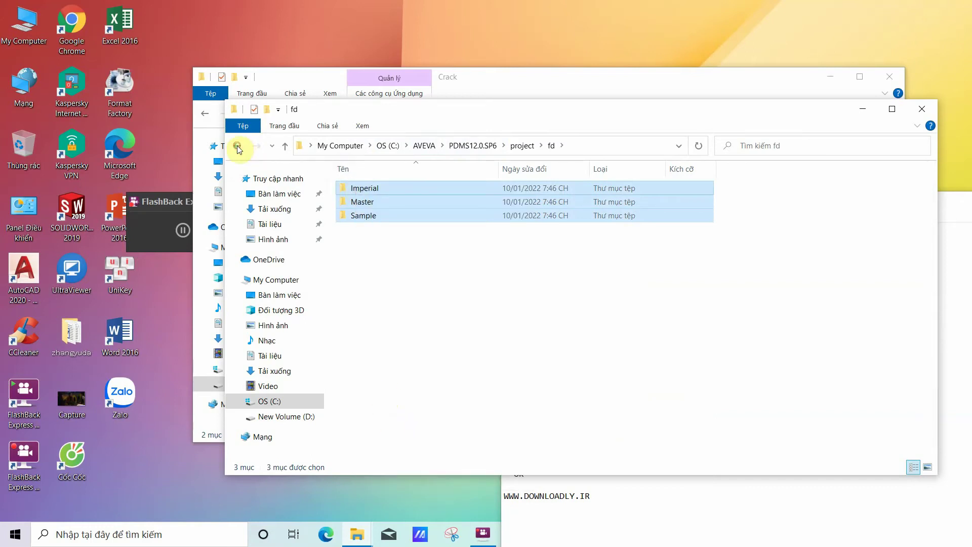
pyautogui.rightClick(370, 257)
pyautogui.click(630, 503)
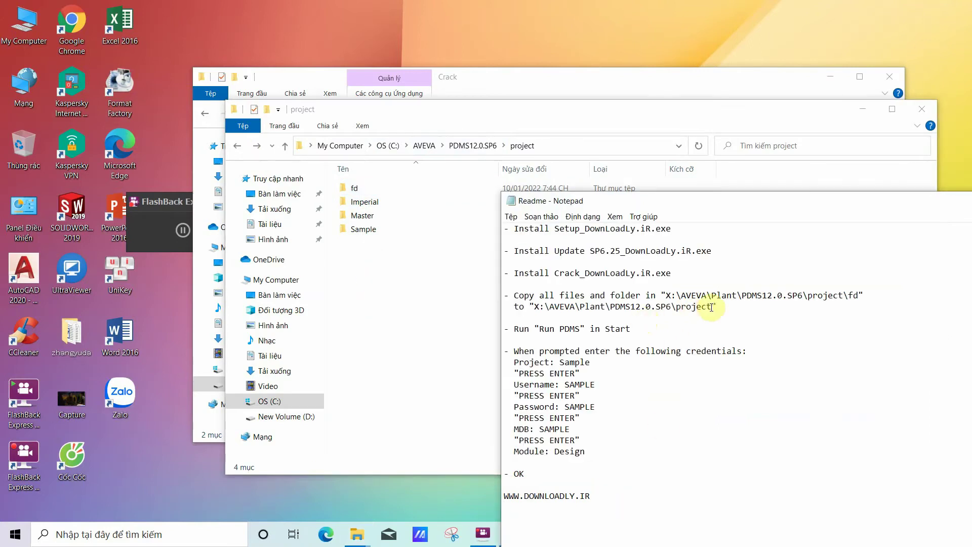
pyautogui.rightClick(357, 261)
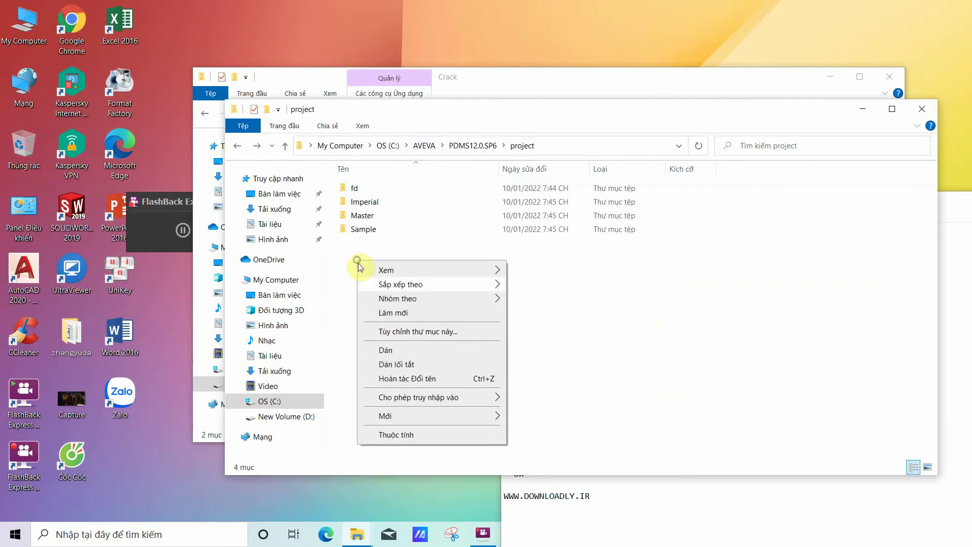
pyautogui.click(393, 354)
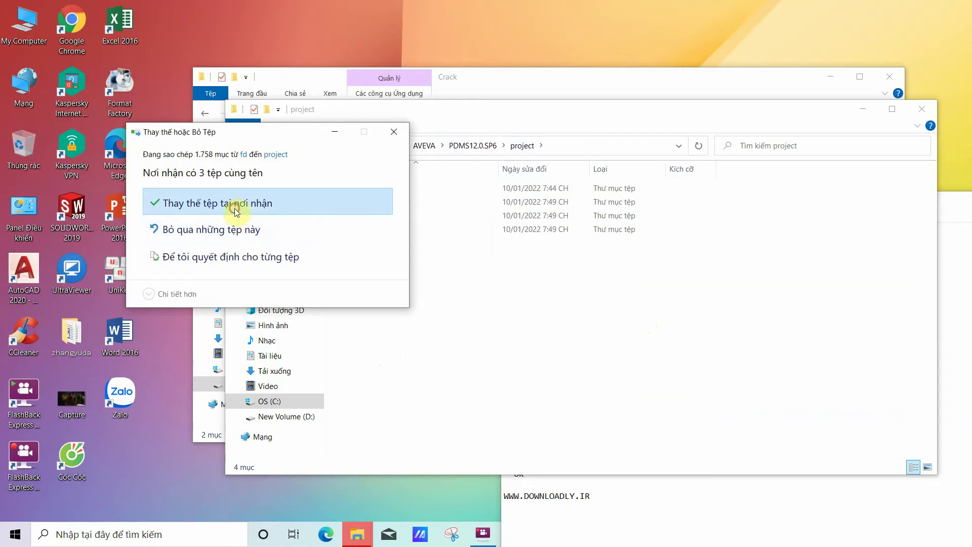
pyautogui.click(235, 205)
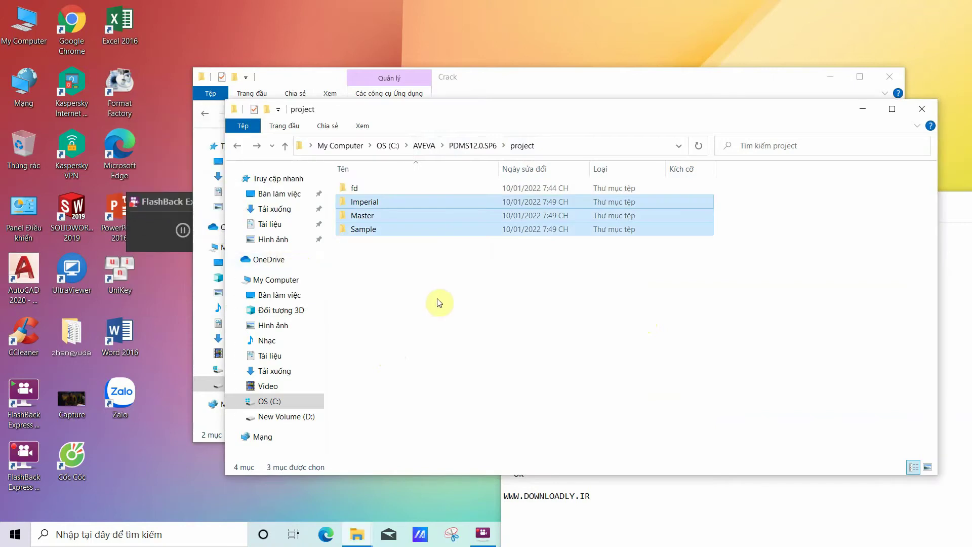
pyautogui.rightClick(382, 263)
pyautogui.click(423, 358)
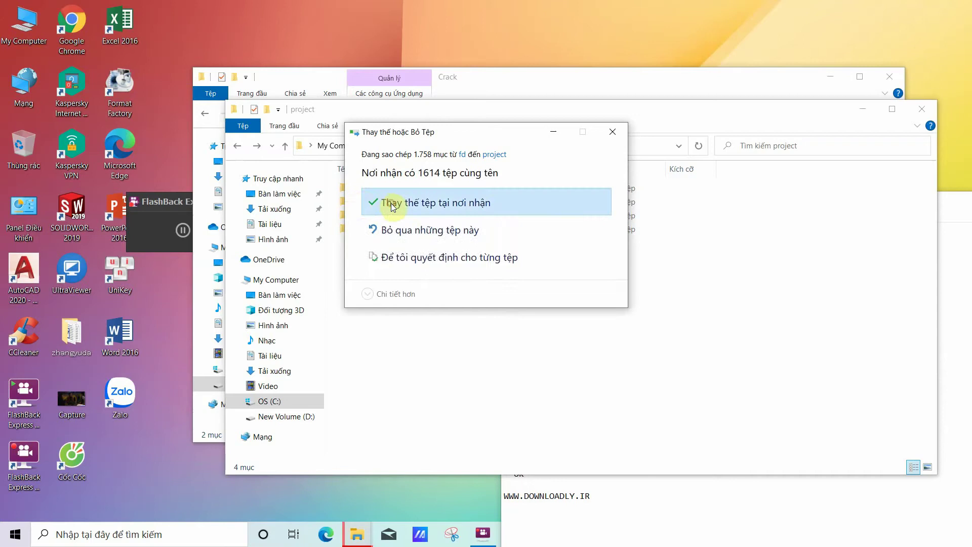
pyautogui.click(392, 205)
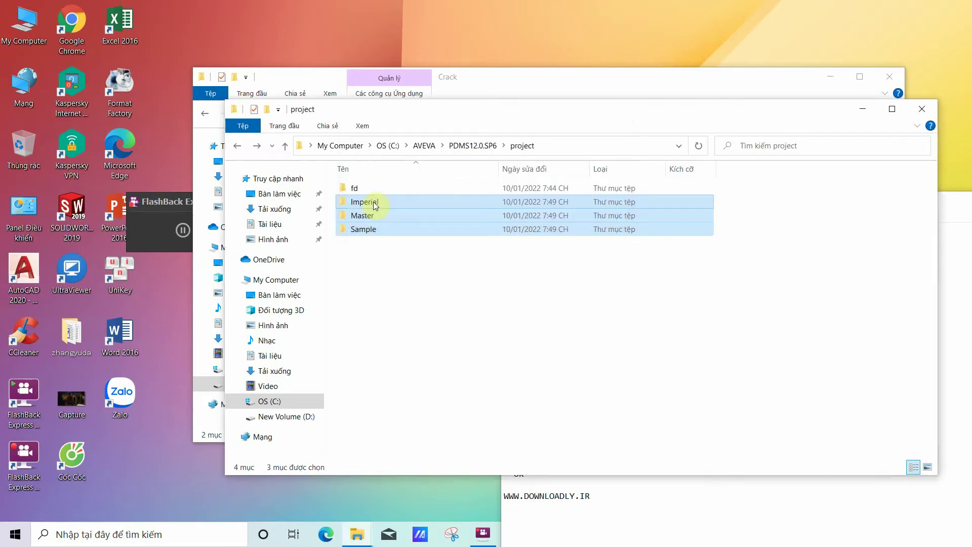
pyautogui.click(926, 108)
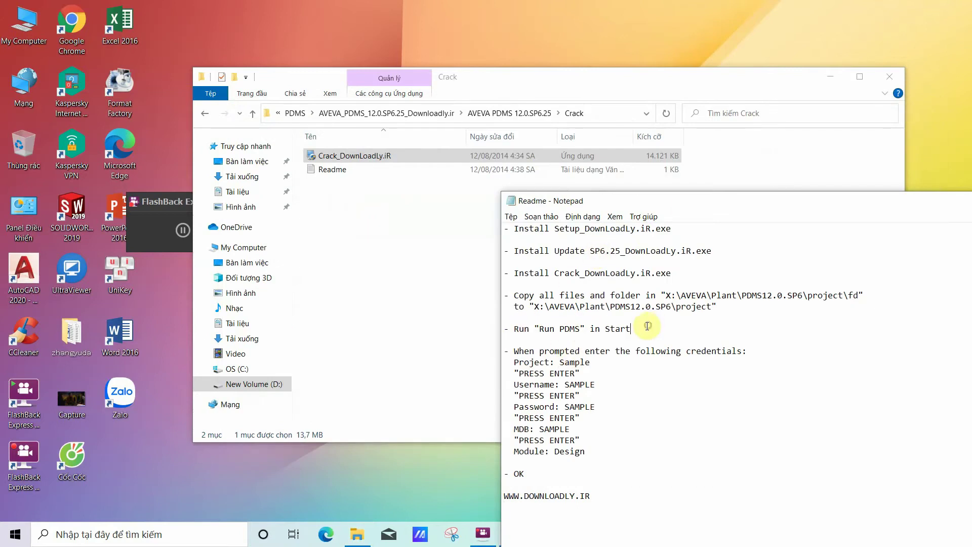
# Search the Start menu for RUN and launch Run PDMS.
pyautogui.keyDown('shift'); pyautogui.click(559, 329); pyautogui.keyUp('shift')
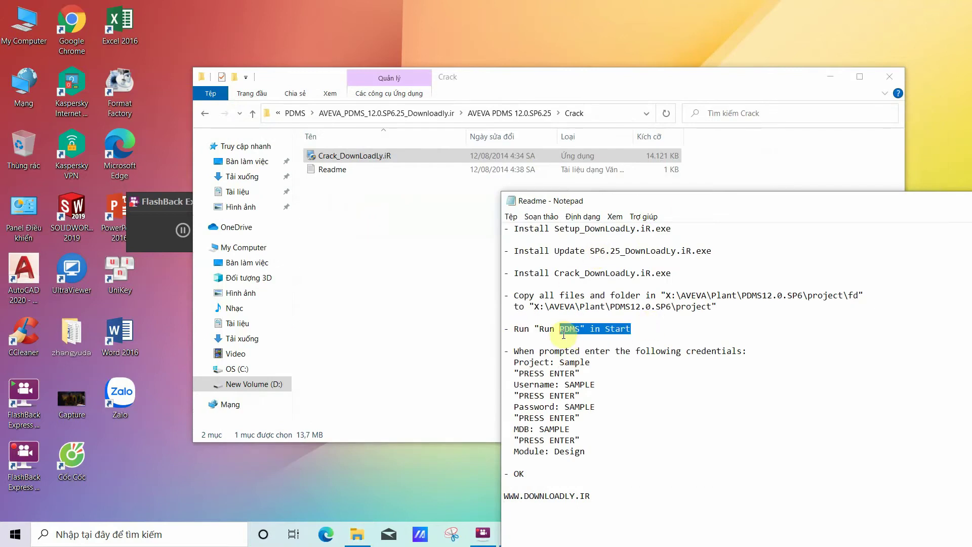
pyautogui.click(76, 533)
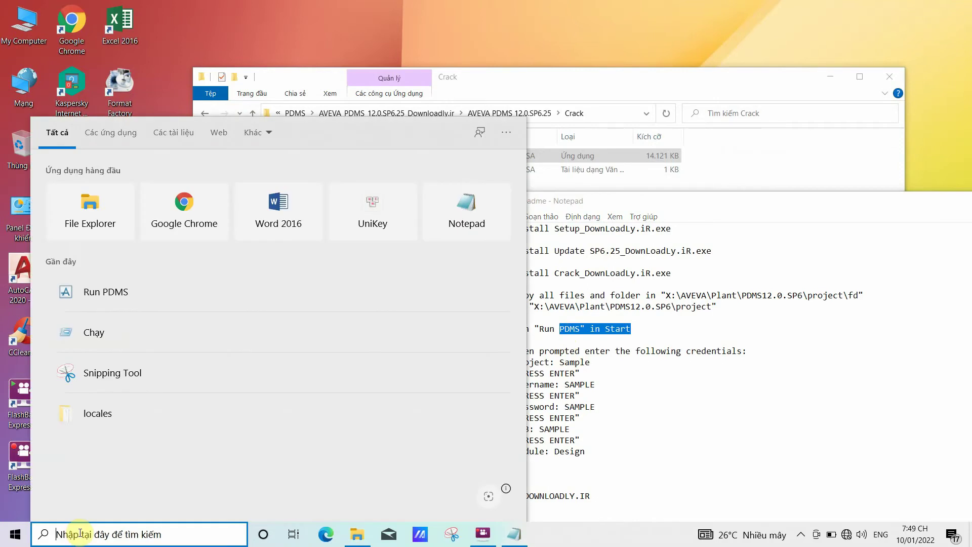
pyautogui.write('RUN')
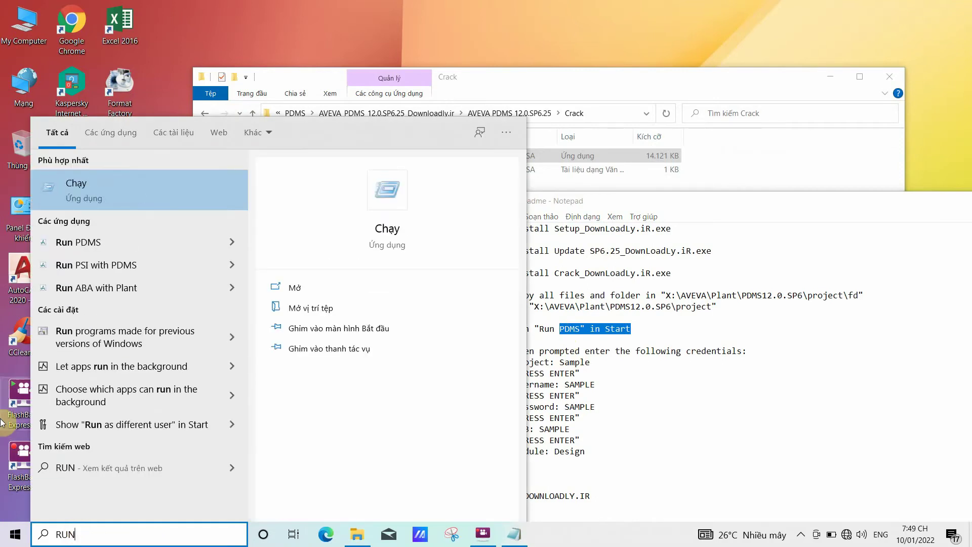
pyautogui.click(110, 244)
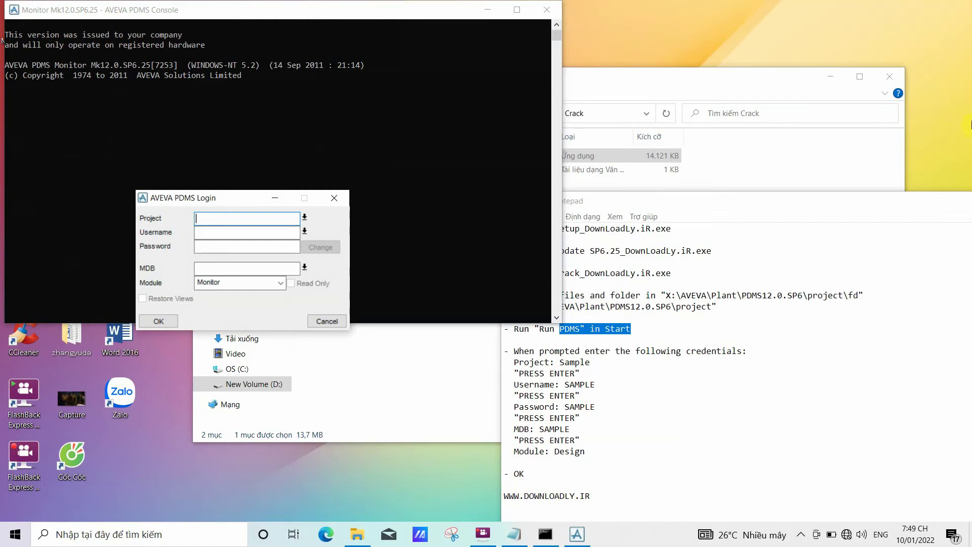
# Set the login project to Sample, as given in the readme.
pyautogui.moveTo(698, 200); pyautogui.dragTo(815, 100)
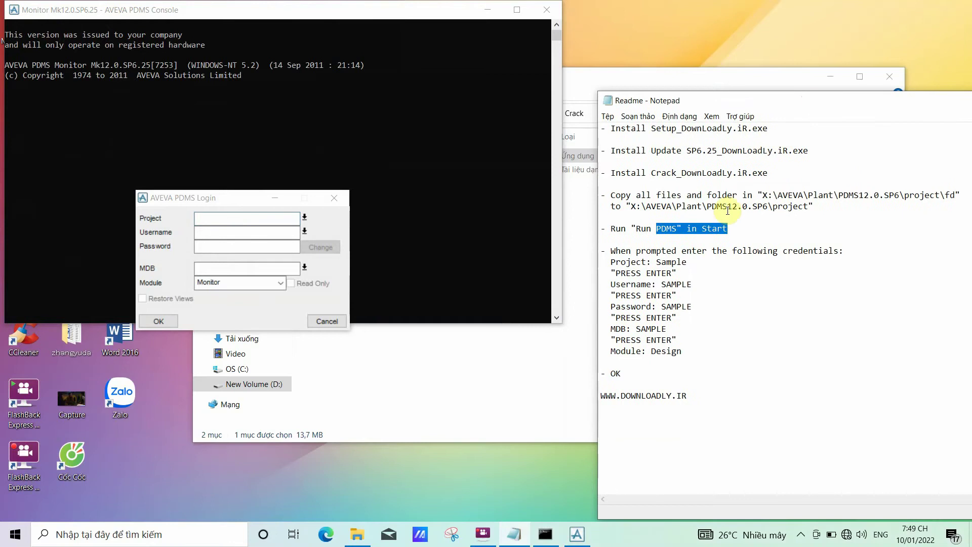
pyautogui.moveTo(687, 262); pyautogui.dragTo(654, 263)
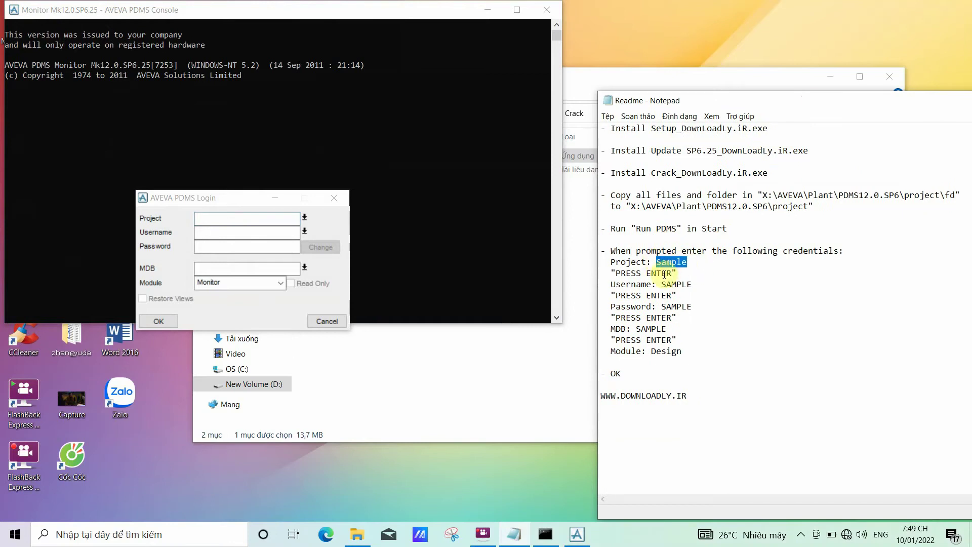
pyautogui.click(242, 219)
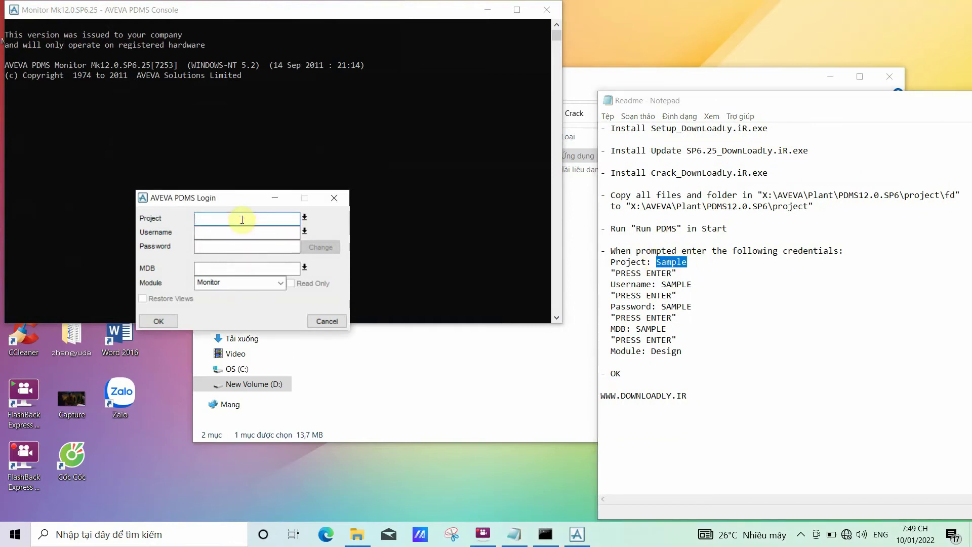
pyautogui.write('SAN')
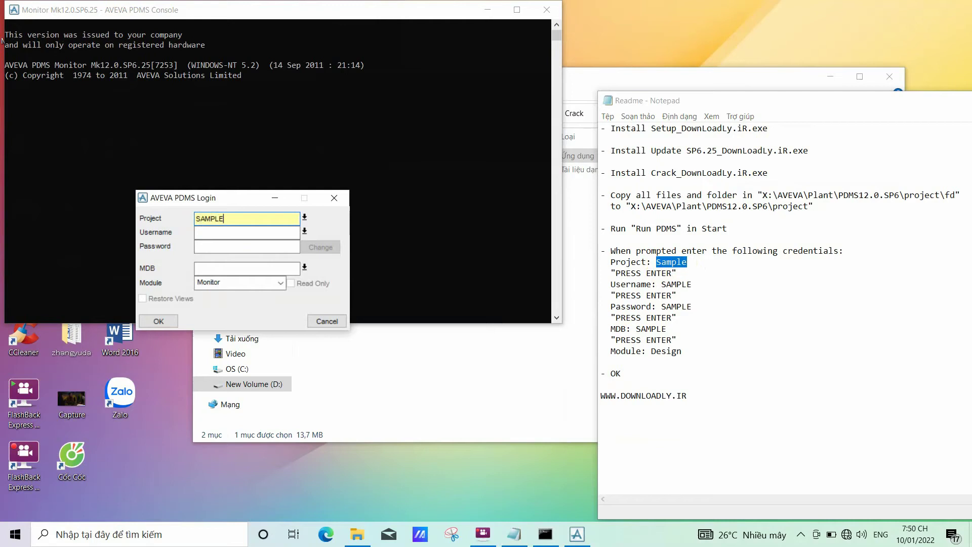
pyautogui.press('Return')
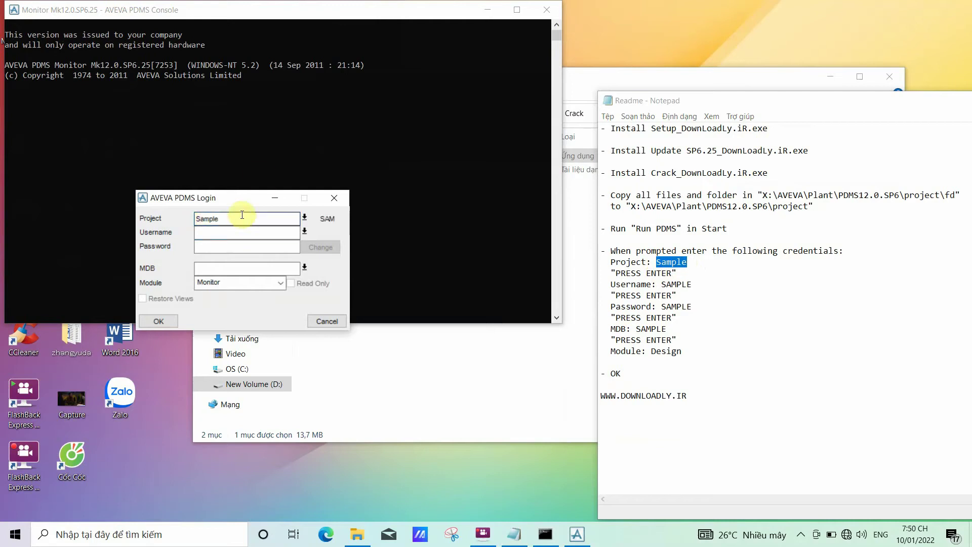
# Enter the readme's username and password, and MDB SAMPLE.
pyautogui.click(264, 232)
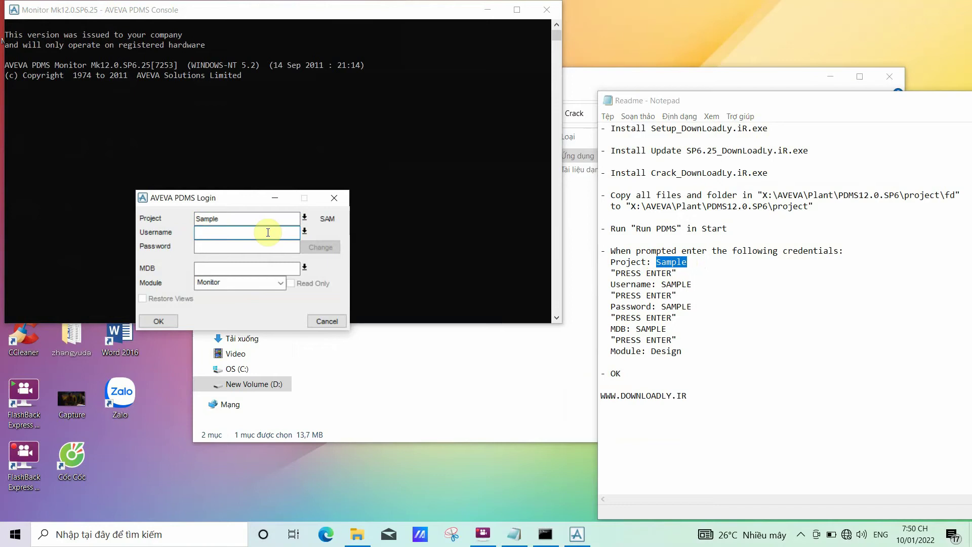
pyautogui.write('SAMPLE')
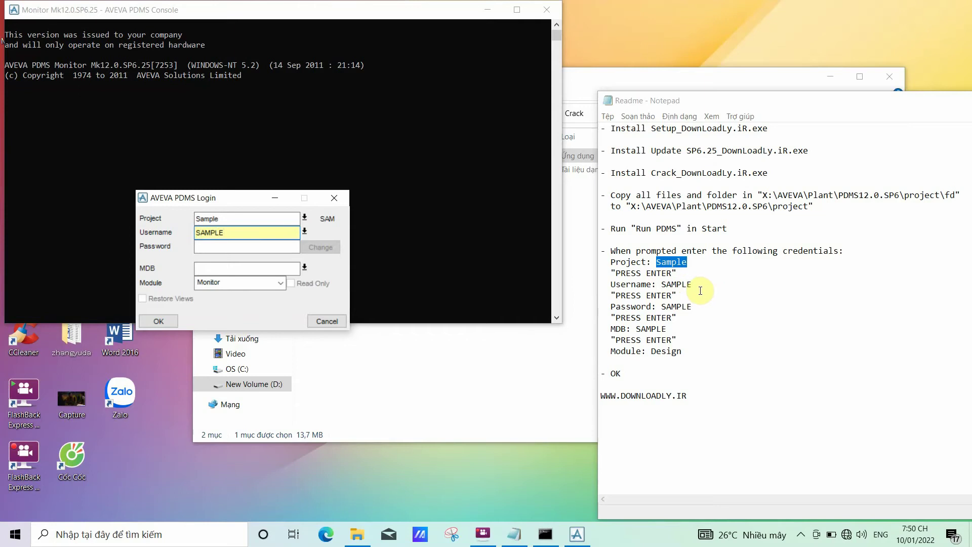
pyautogui.press('Return')
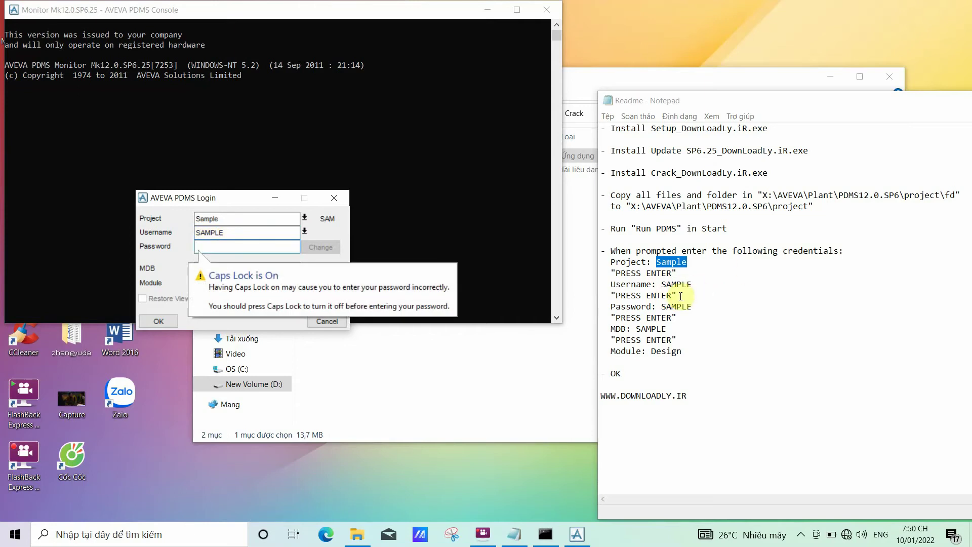
pyautogui.click(254, 248)
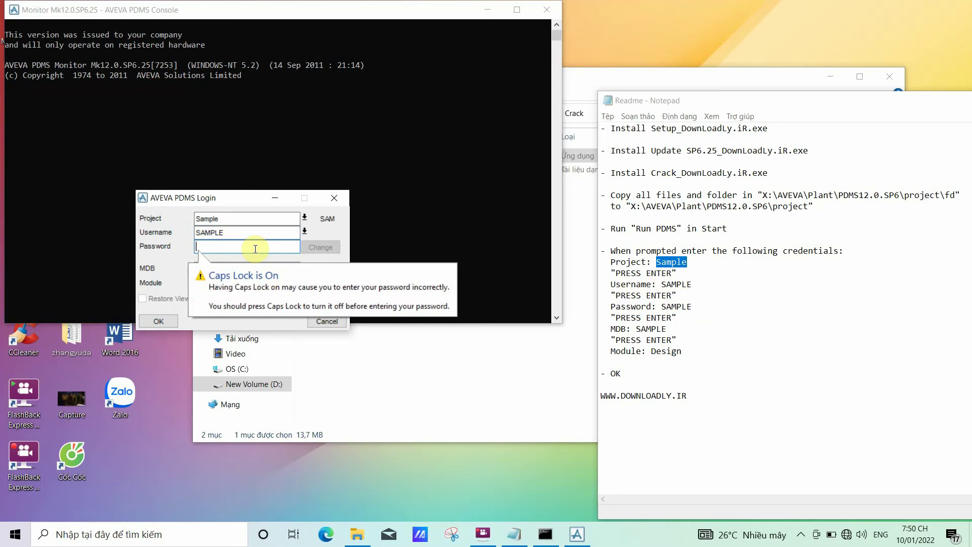
pyautogui.write('SA')
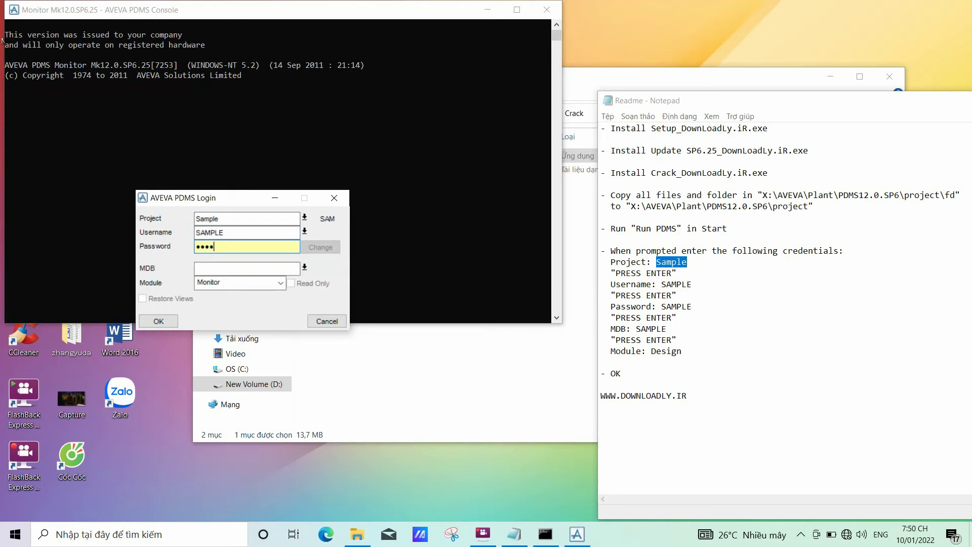
pyautogui.write('MPLE')
pyautogui.press('Return')
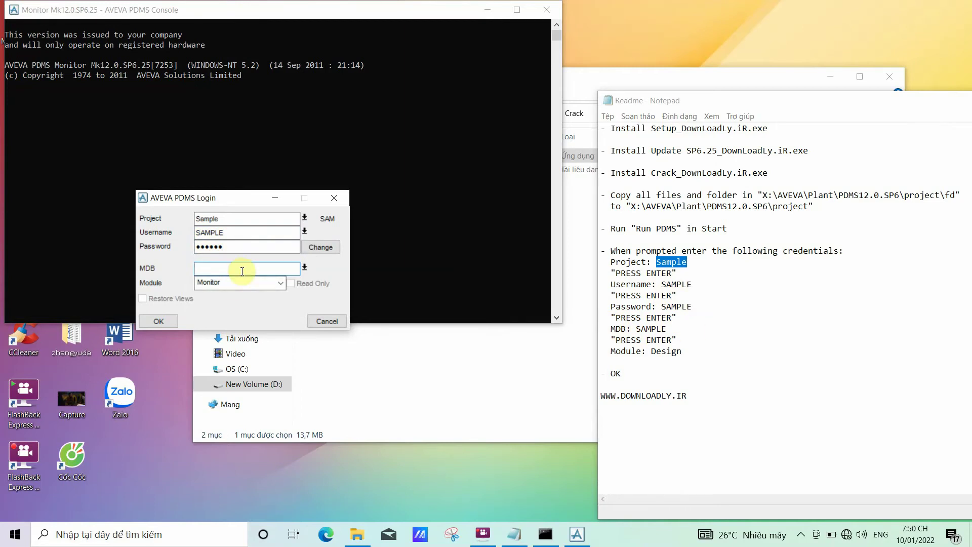
pyautogui.write('SAMPLE')
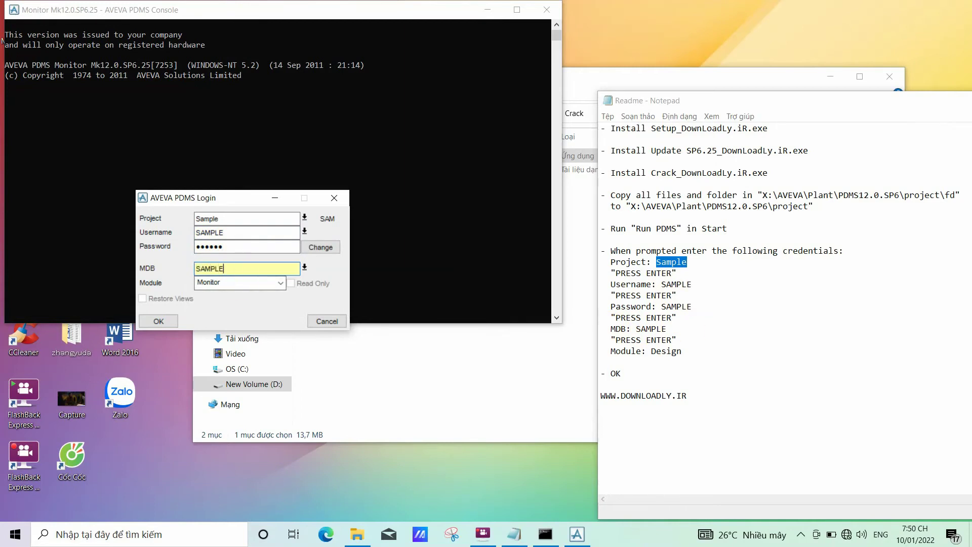
pyautogui.press('Return')
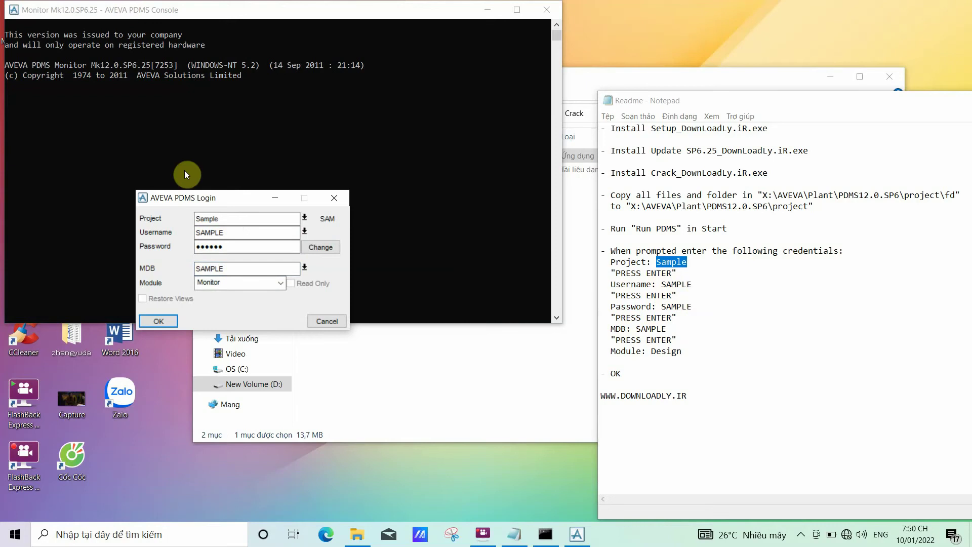
# Choose the Design module and submit the login.
pyautogui.click(248, 284)
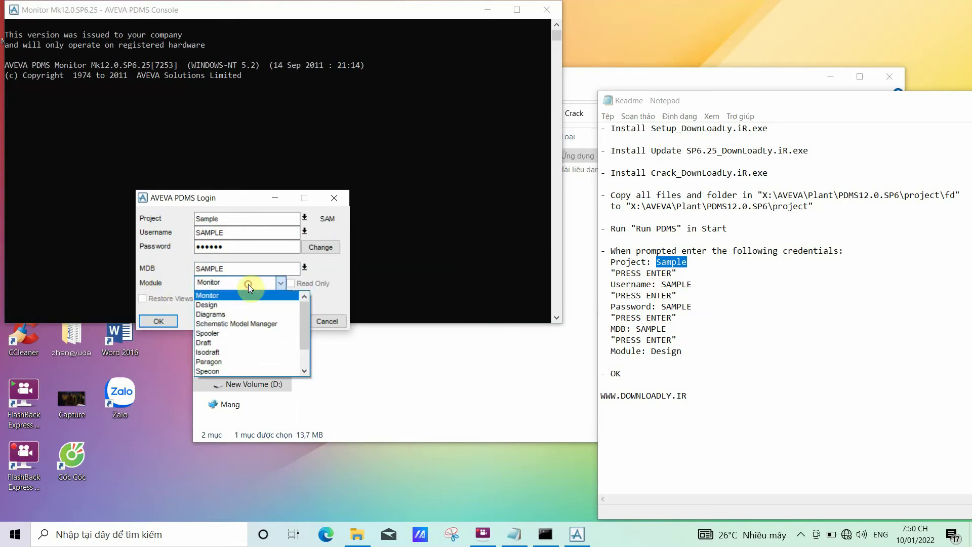
pyautogui.click(221, 305)
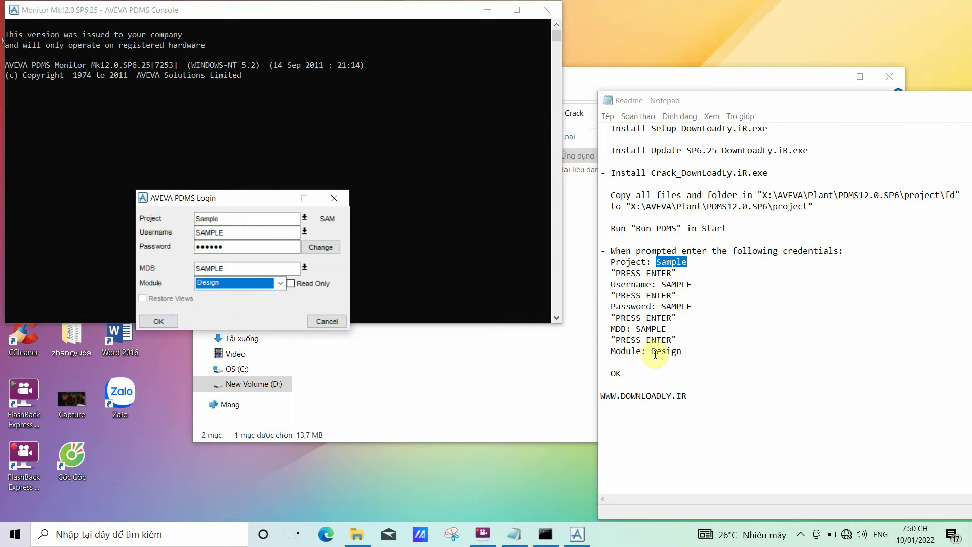
pyautogui.click(165, 320)
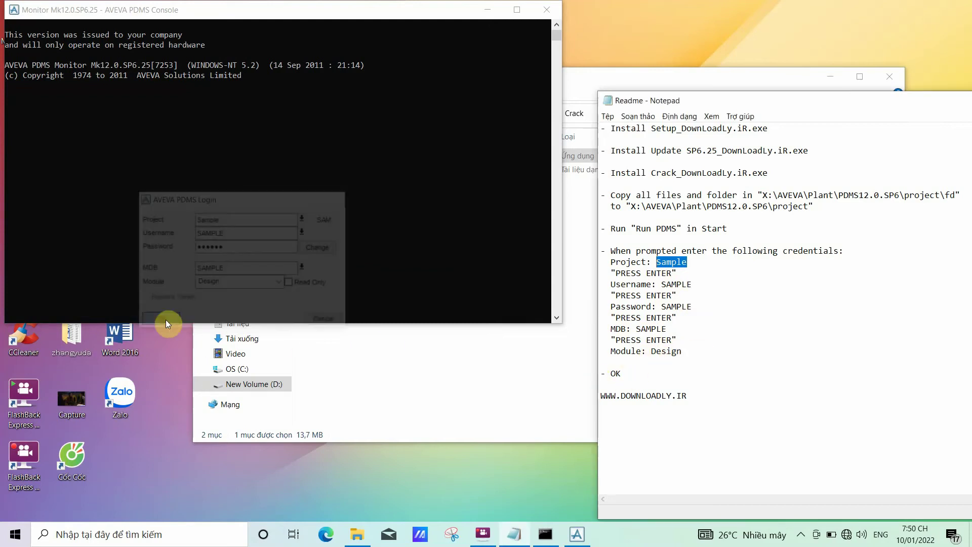